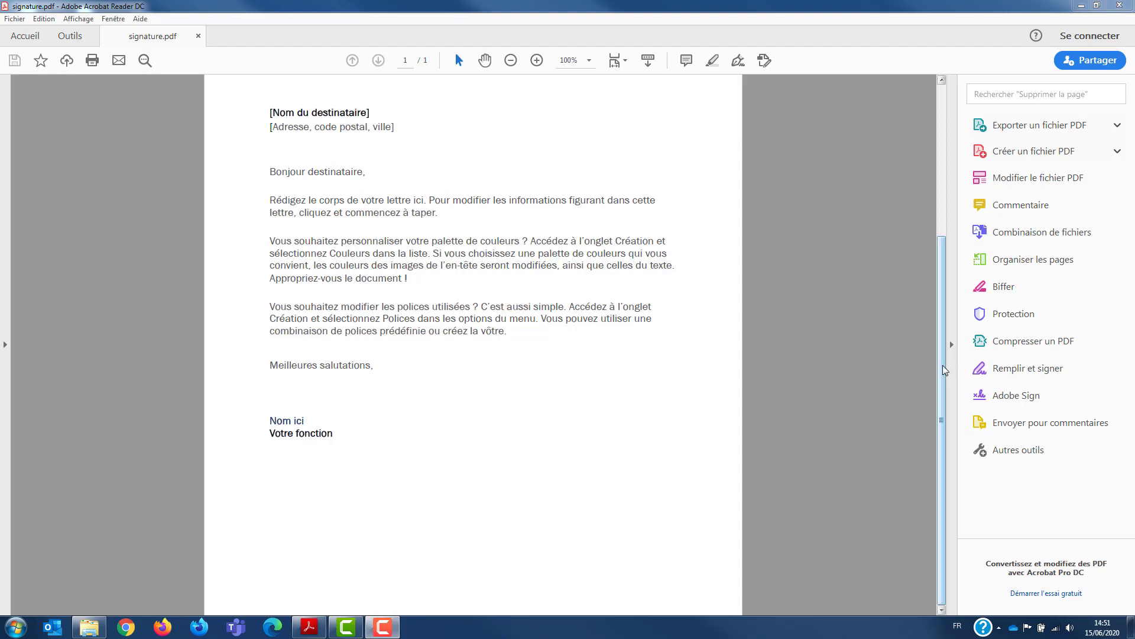
# Step: Open the Fill & Sign tool, add a new signature and enter the signer's name as typed signature text
pyautogui.moveTo(945, 371)
pyautogui.mouseDown()
pyautogui.moveTo(949, 229)
pyautogui.moveTo(942, 389)
pyautogui.mouseUp()
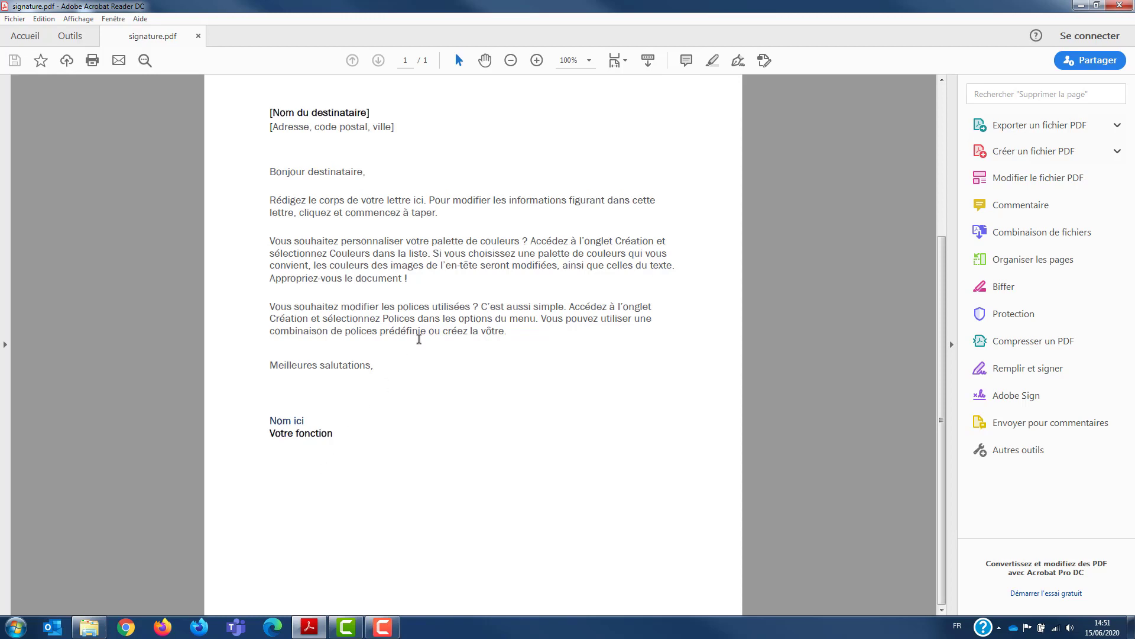
pyautogui.scroll(5, 446, 305)
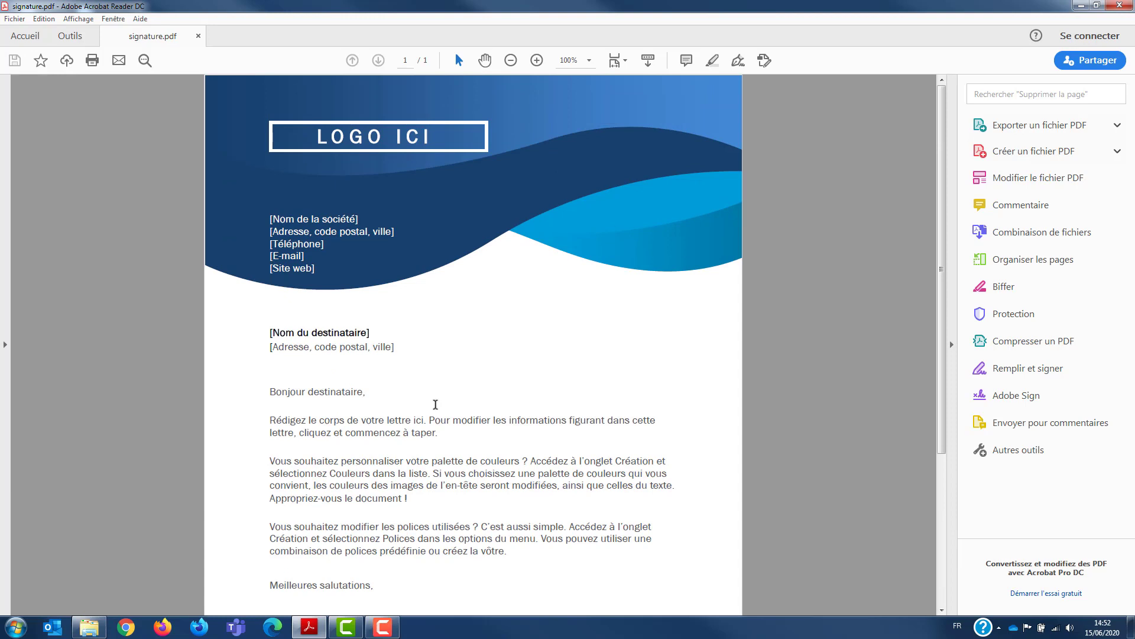
pyautogui.scroll(-3, 435, 404)
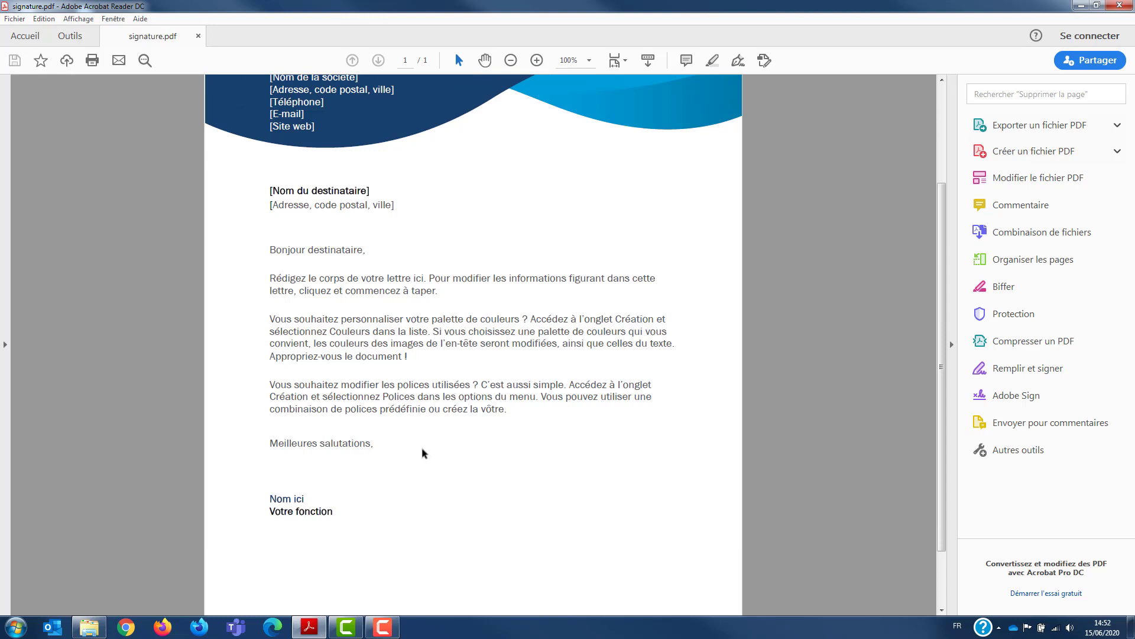
pyautogui.scroll(-2, 424, 454)
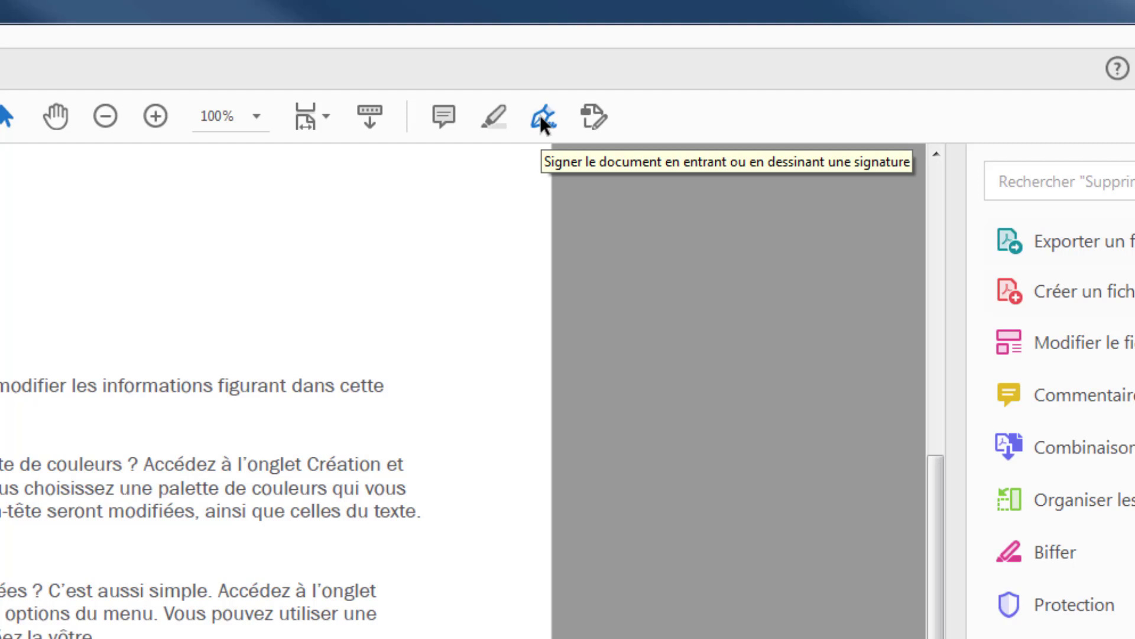
pyautogui.click(541, 118)
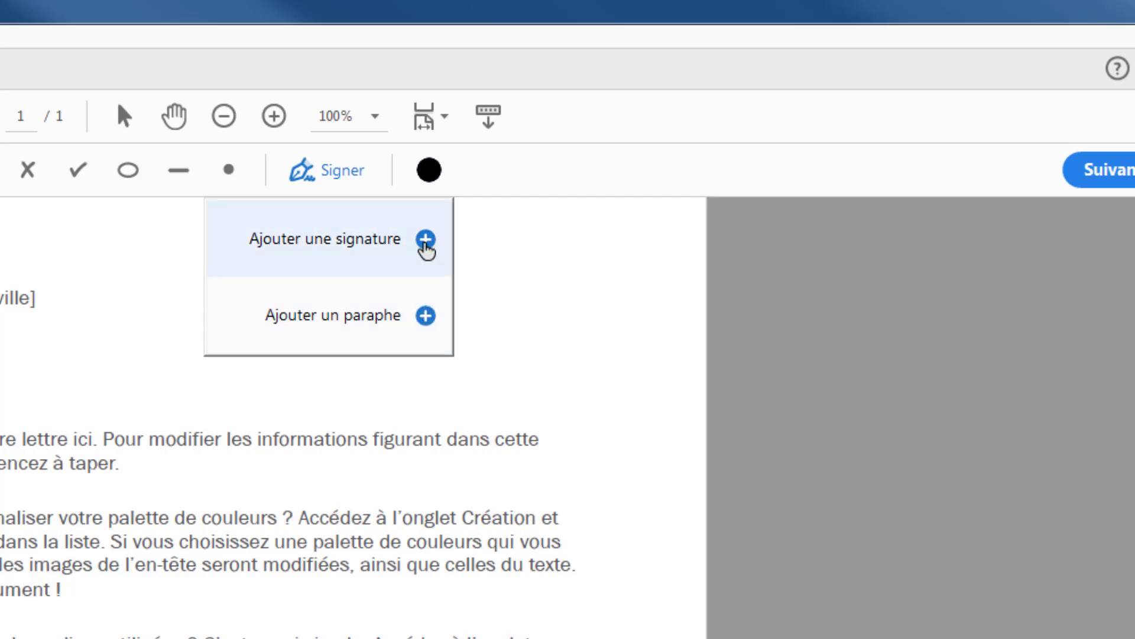
pyautogui.click(424, 241)
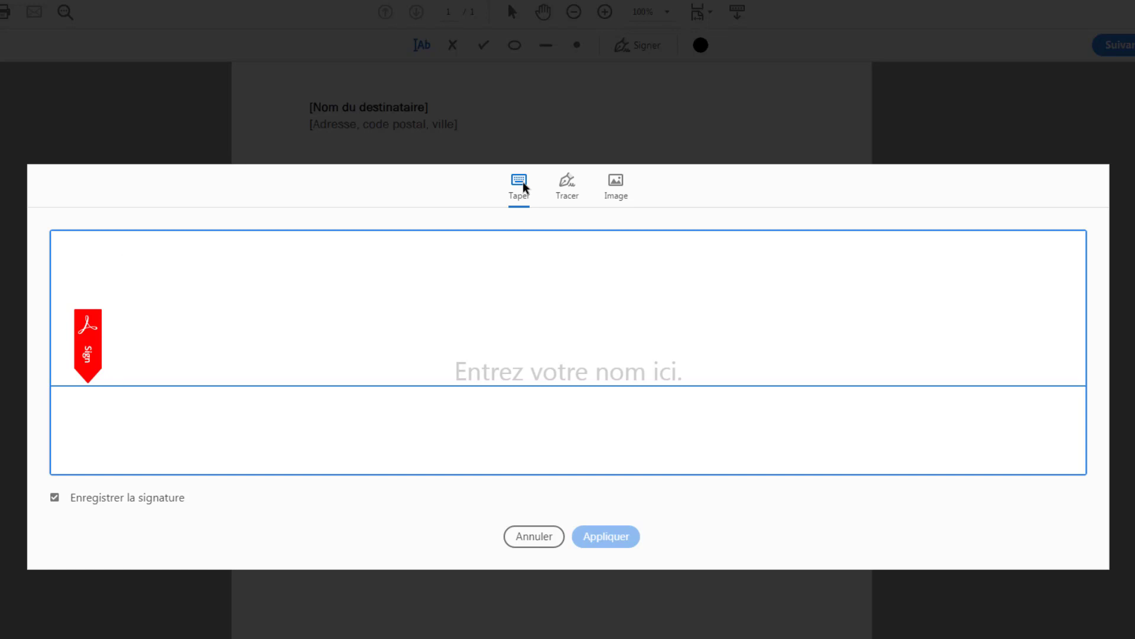
pyautogui.write('V.')
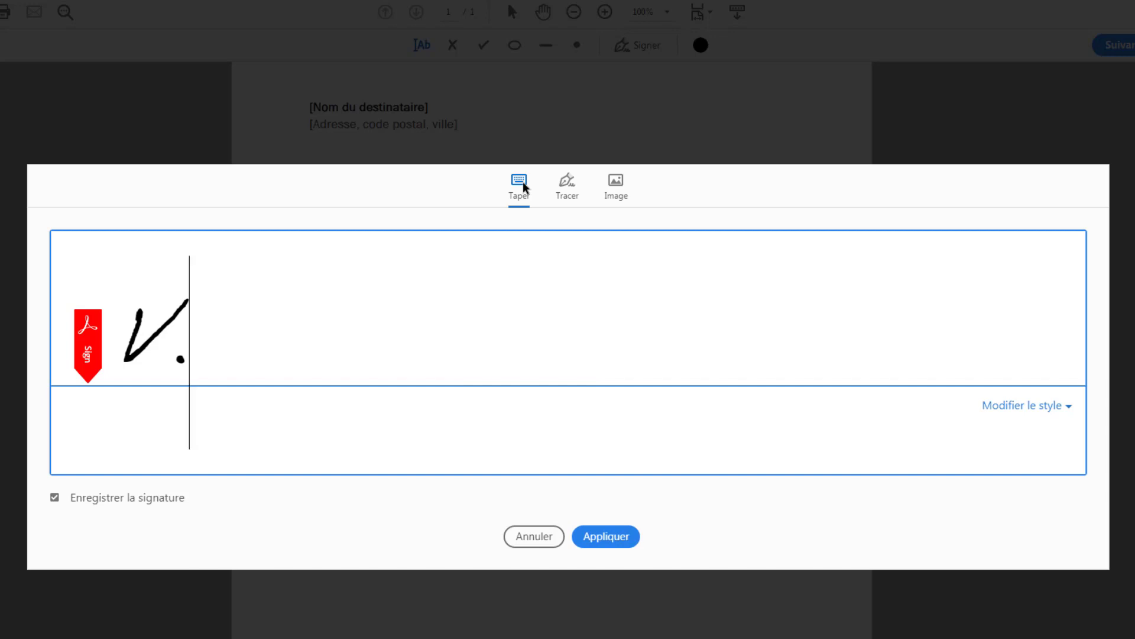
pyautogui.write(' BOULAIRE')
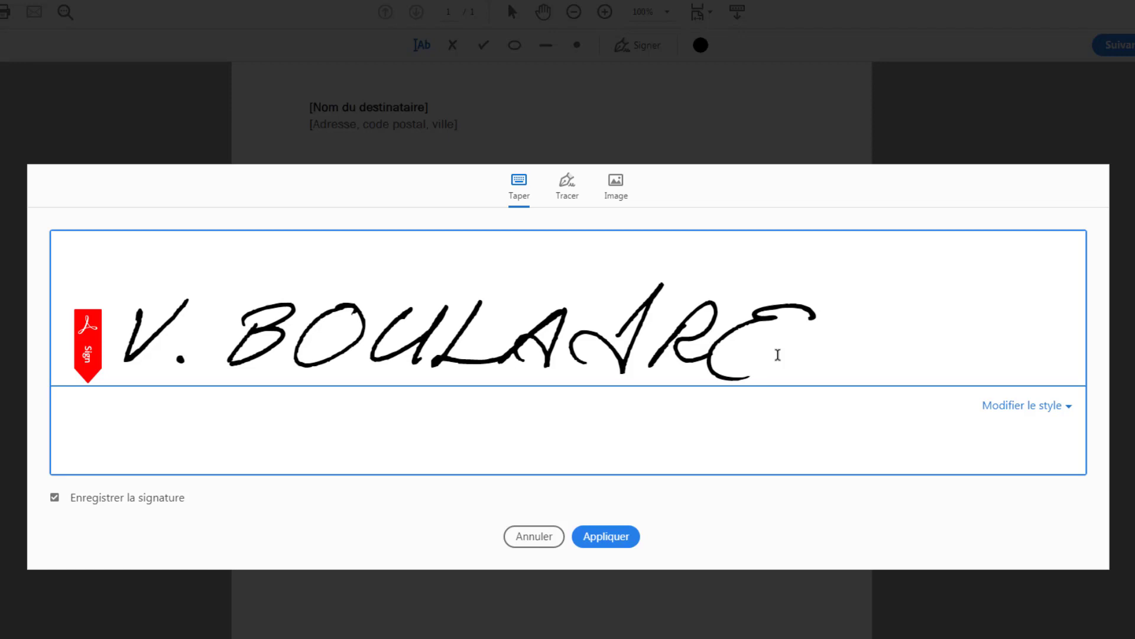
# Step: Try each handwriting style for the typed signature and settle on the first, narrow one
pyautogui.click(1068, 408)
pyautogui.click(855, 404)
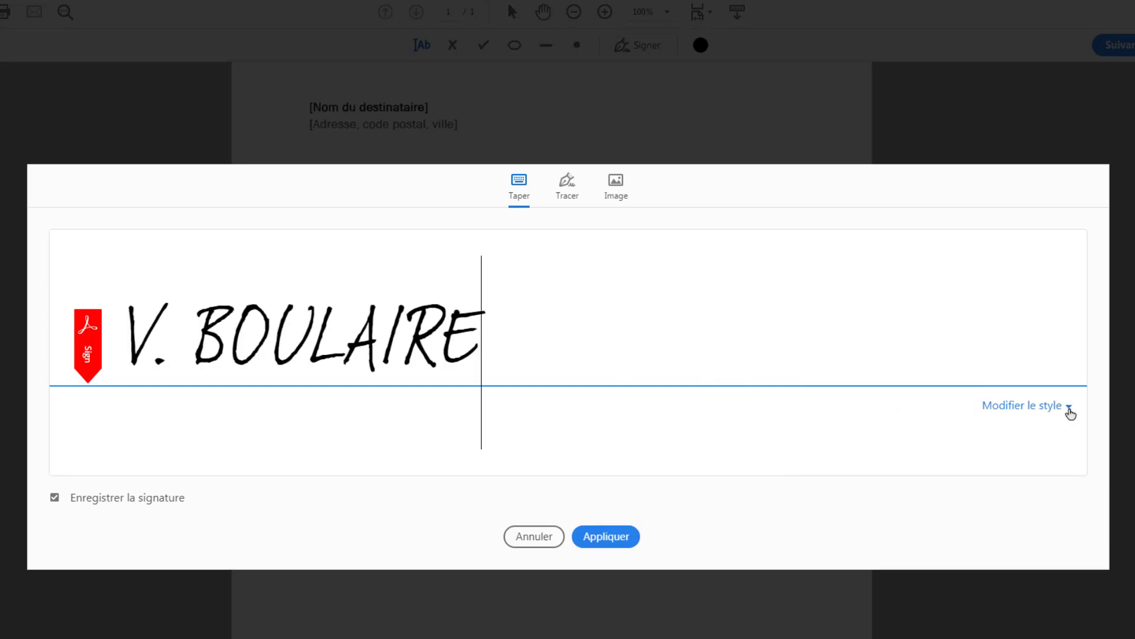
pyautogui.click(1044, 417)
pyautogui.click(879, 445)
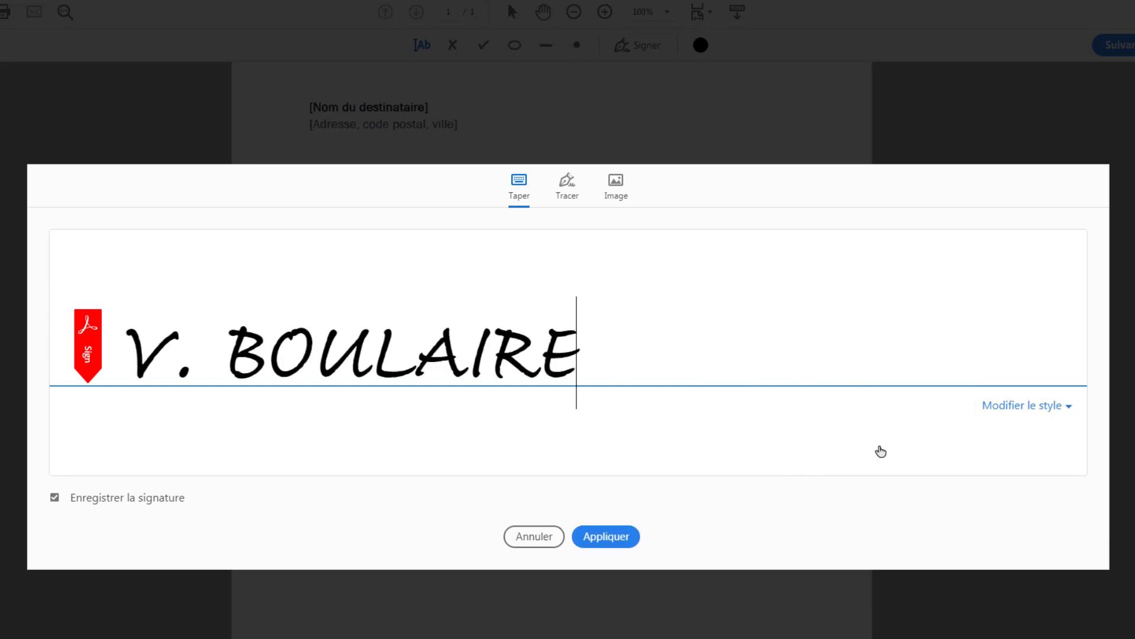
pyautogui.click(1056, 403)
pyautogui.click(874, 479)
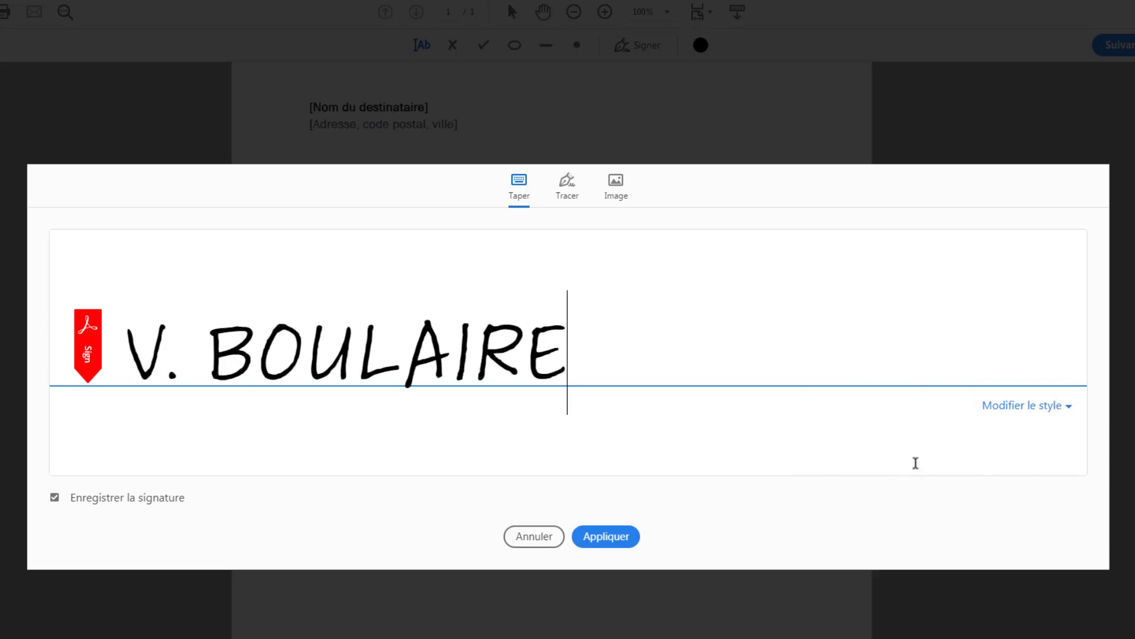
pyautogui.click(1050, 407)
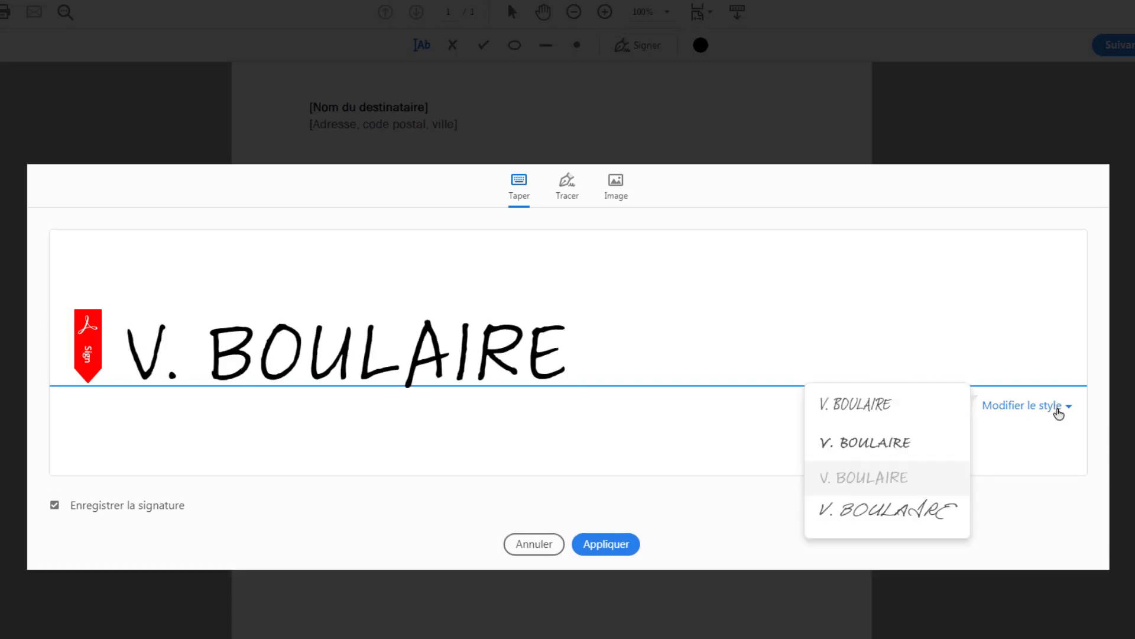
pyautogui.click(899, 511)
pyautogui.click(1052, 406)
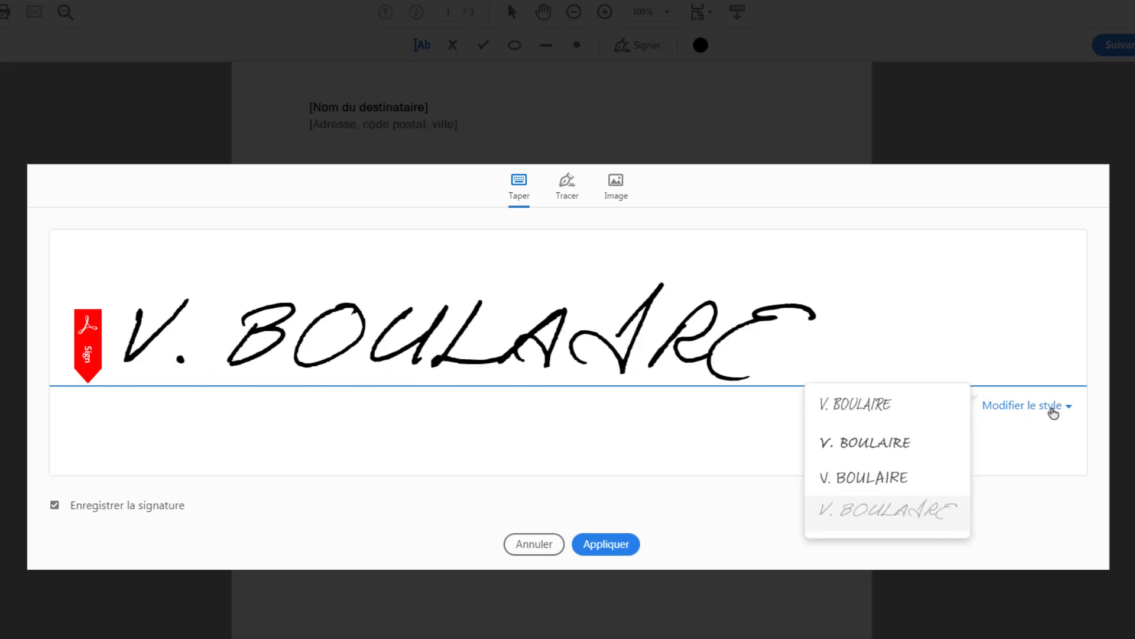
pyautogui.click(874, 405)
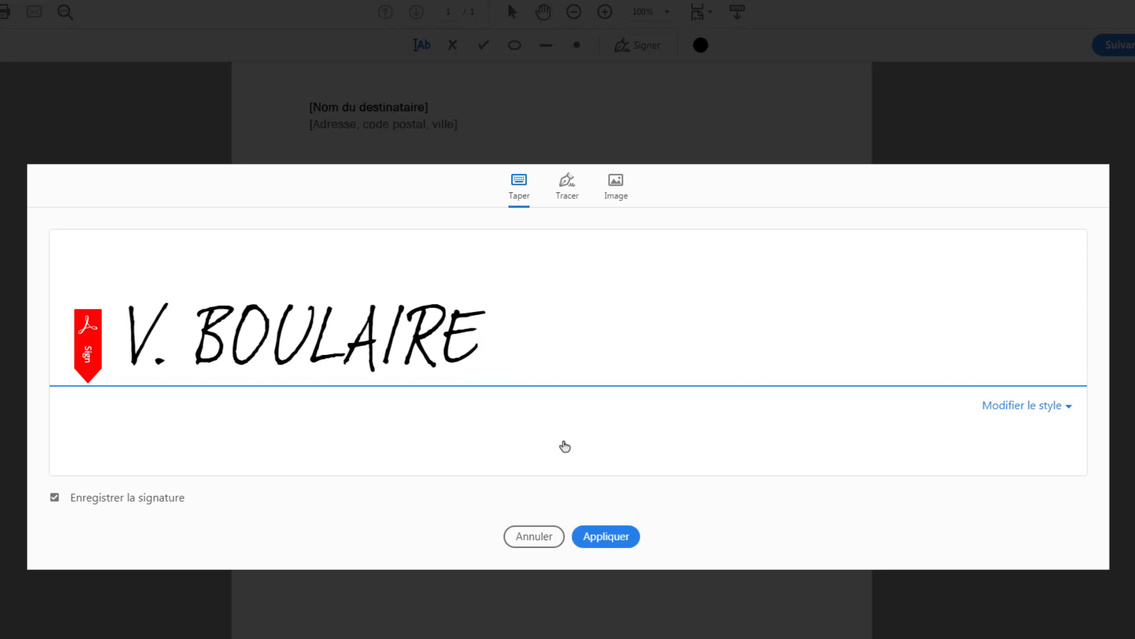
# Step: Apply the typed signature with saving enabled and place it just below the "Votre fonction" line
pyautogui.click(56, 502)
pyautogui.click(56, 501)
pyautogui.click(604, 538)
pyautogui.click(604, 537)
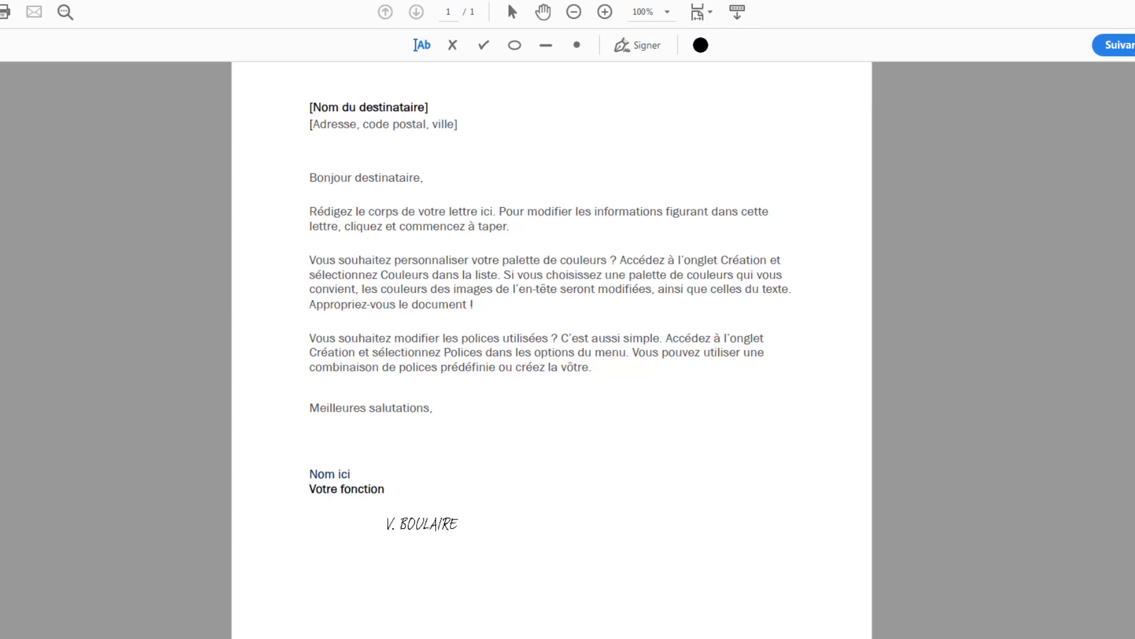
pyautogui.click(422, 523)
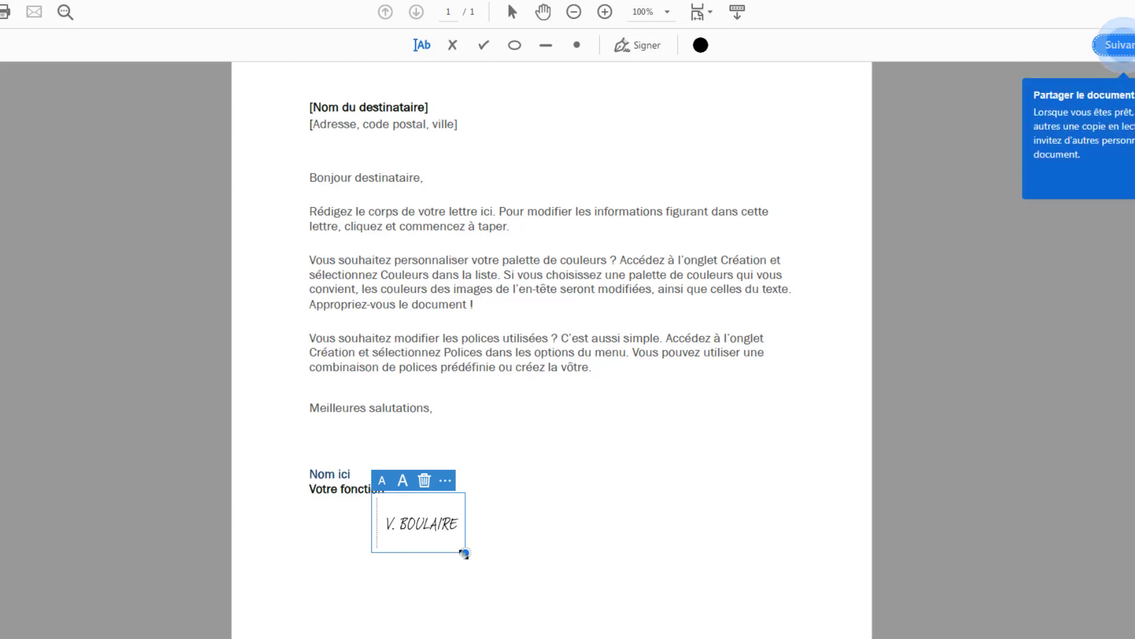
# Step: Enlarge the placed signature and move it to the right half of the page, lower than the "Votre fonction" line
pyautogui.moveTo(464, 553); pyautogui.dragTo(537, 586)
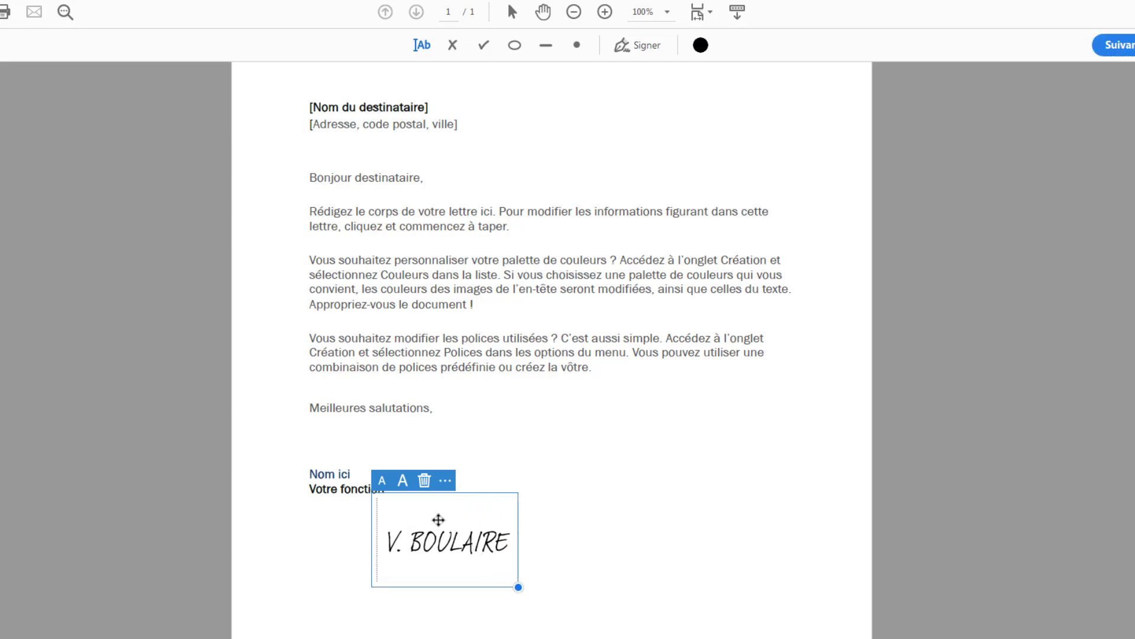
pyautogui.moveTo(438, 520)
pyautogui.mouseDown()
pyautogui.moveTo(398, 491)
pyautogui.moveTo(357, 488)
pyautogui.moveTo(391, 510)
pyautogui.moveTo(387, 487)
pyautogui.mouseUp()
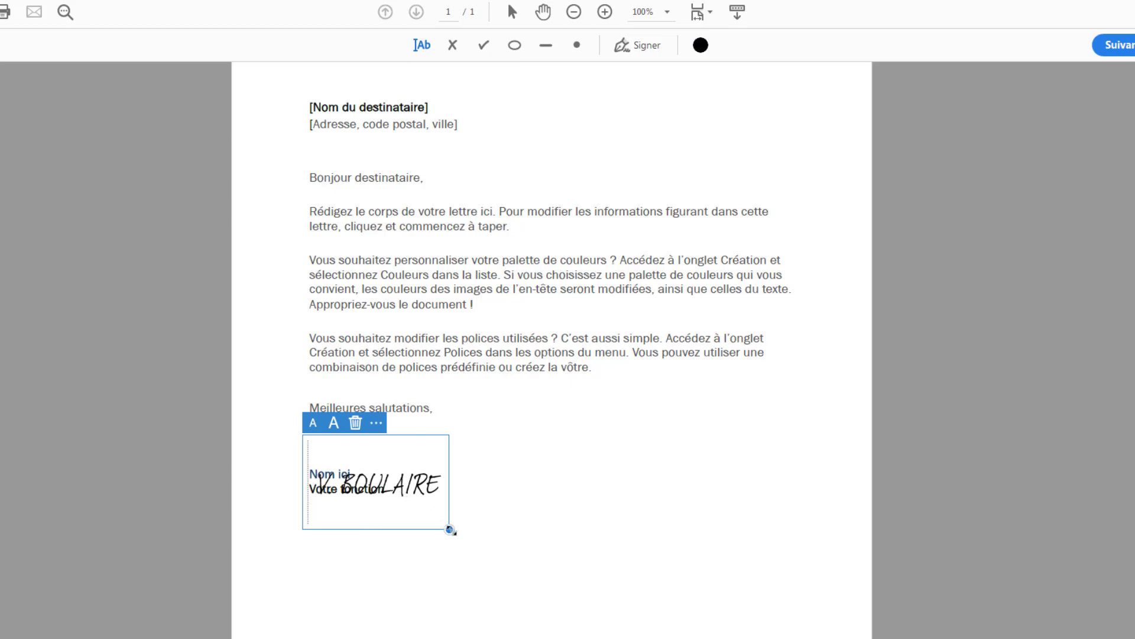
pyautogui.moveTo(450, 529); pyautogui.dragTo(498, 560)
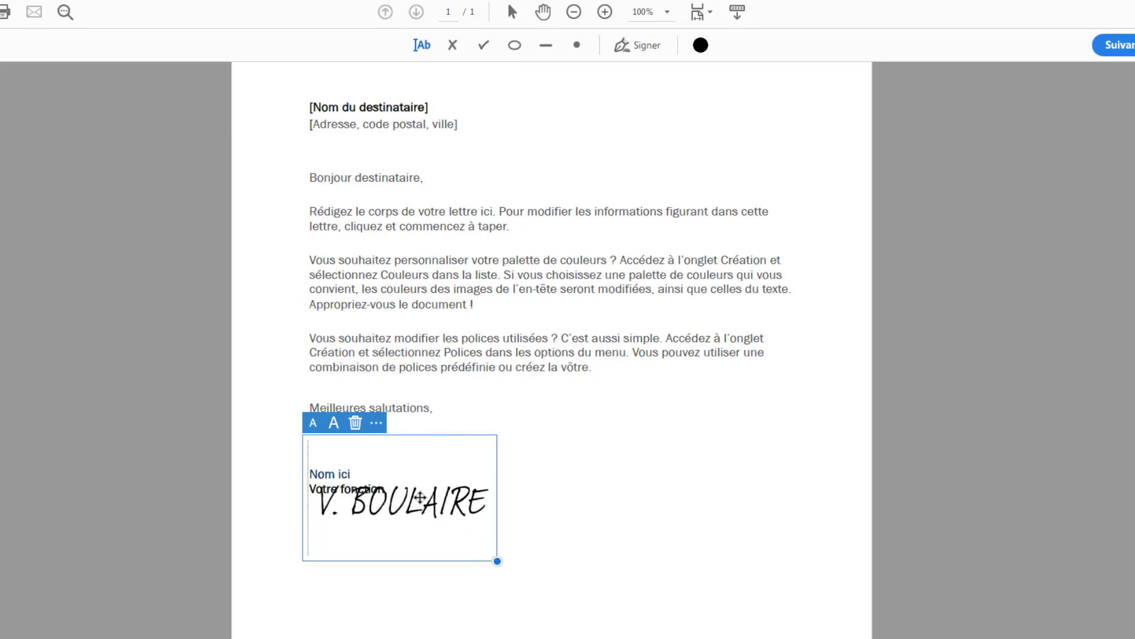
pyautogui.moveTo(420, 497)
pyautogui.mouseDown()
pyautogui.moveTo(424, 517)
pyautogui.moveTo(695, 525)
pyautogui.mouseUp()
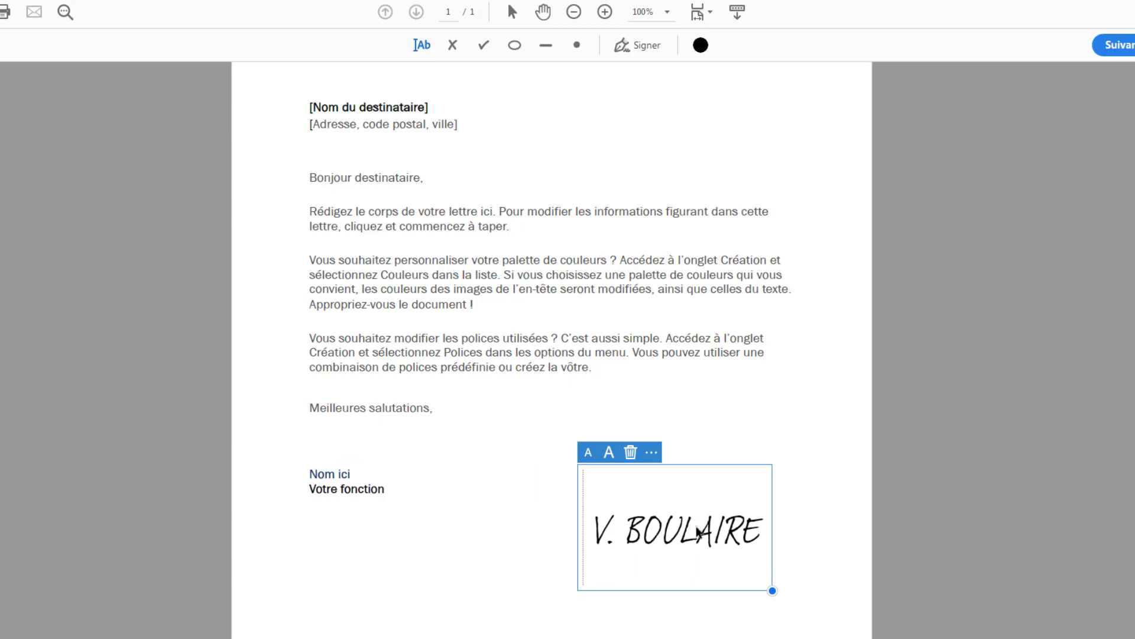
pyautogui.click(435, 567)
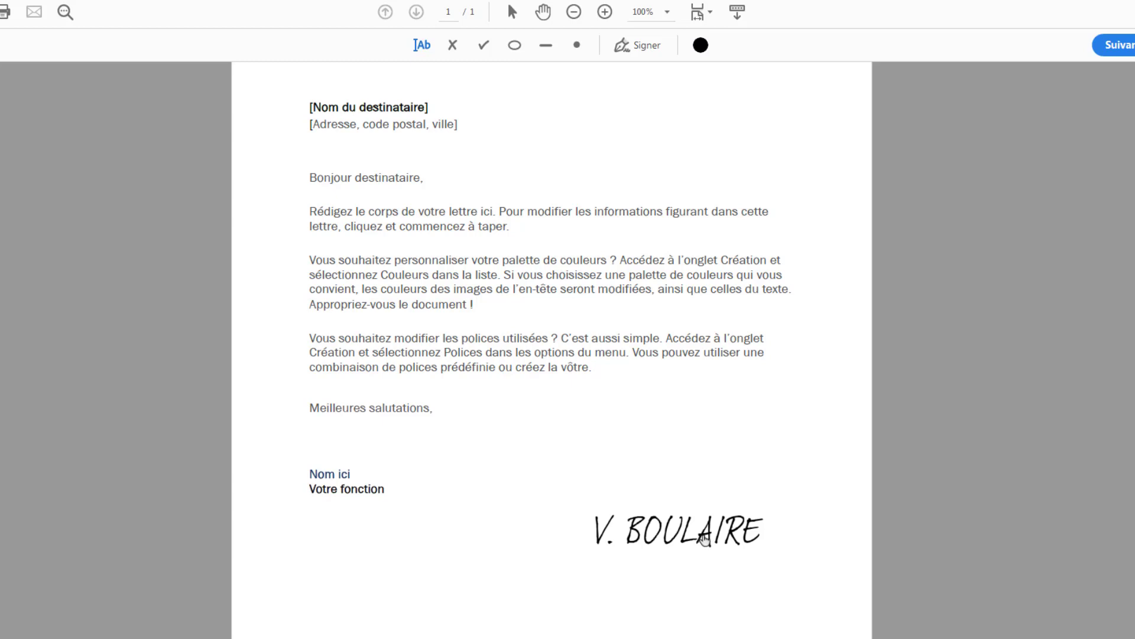
# Step: Move the enlarged signature back under the "Votre fonction" line and deselect it
pyautogui.click(701, 538)
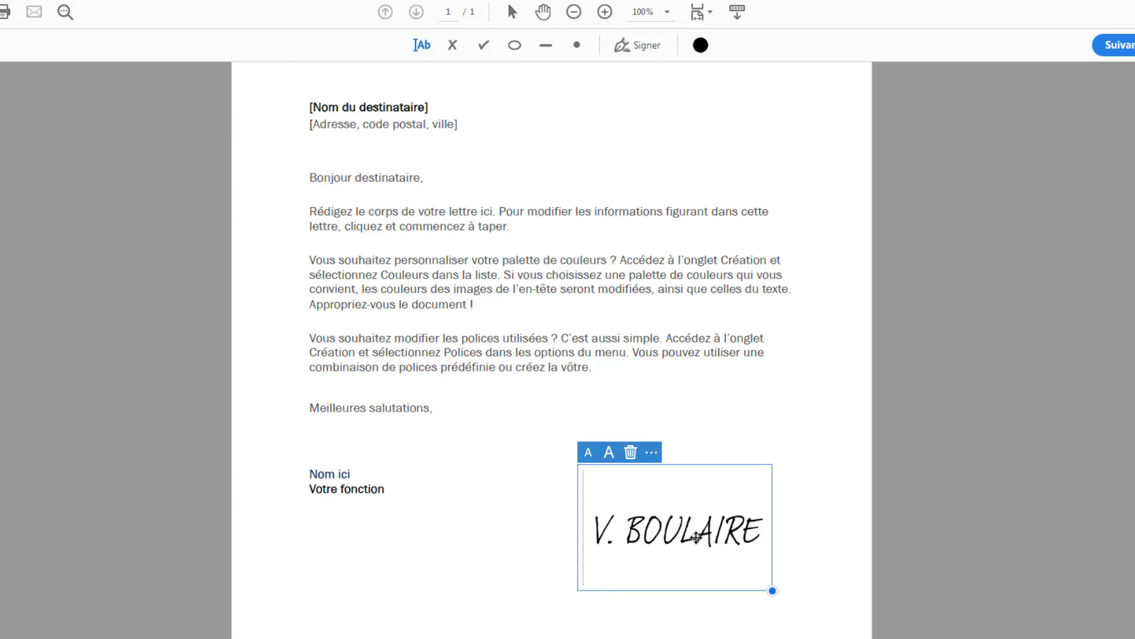
pyautogui.moveTo(698, 537); pyautogui.dragTo(466, 538)
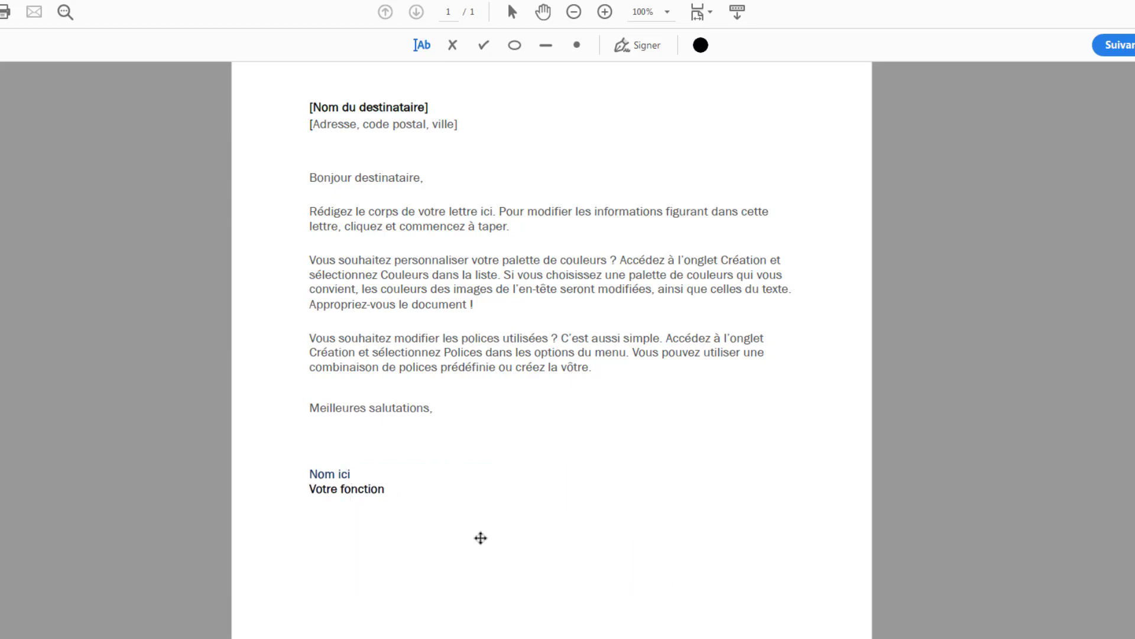
pyautogui.click(652, 538)
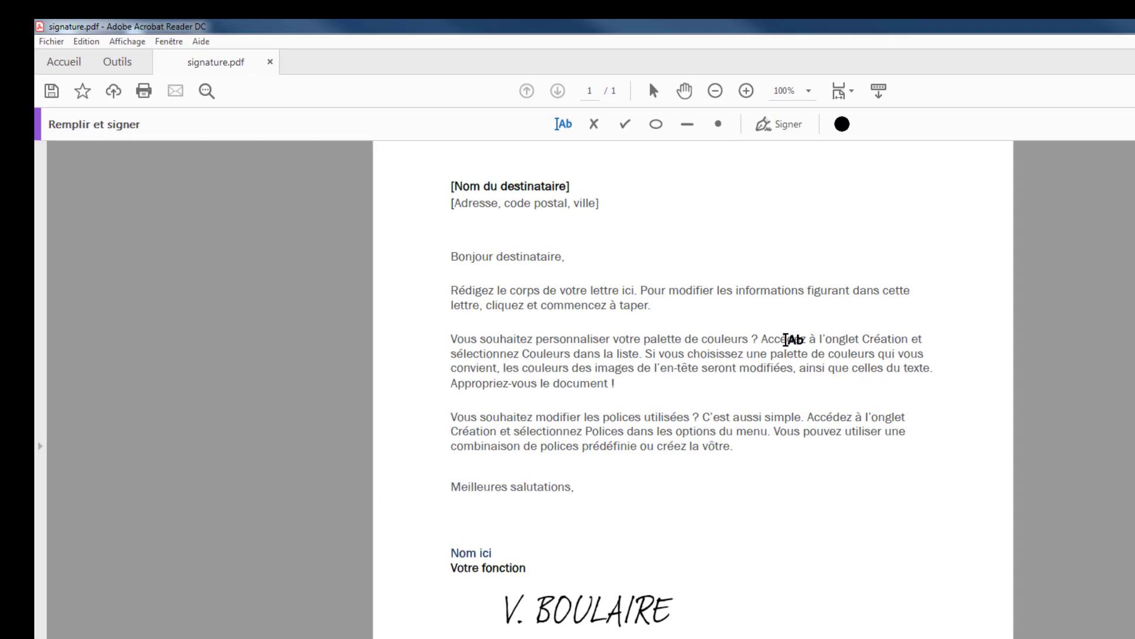
# Step: Delete the typed signature from the letter and remove it from the saved signatures
pyautogui.click(54, 42)
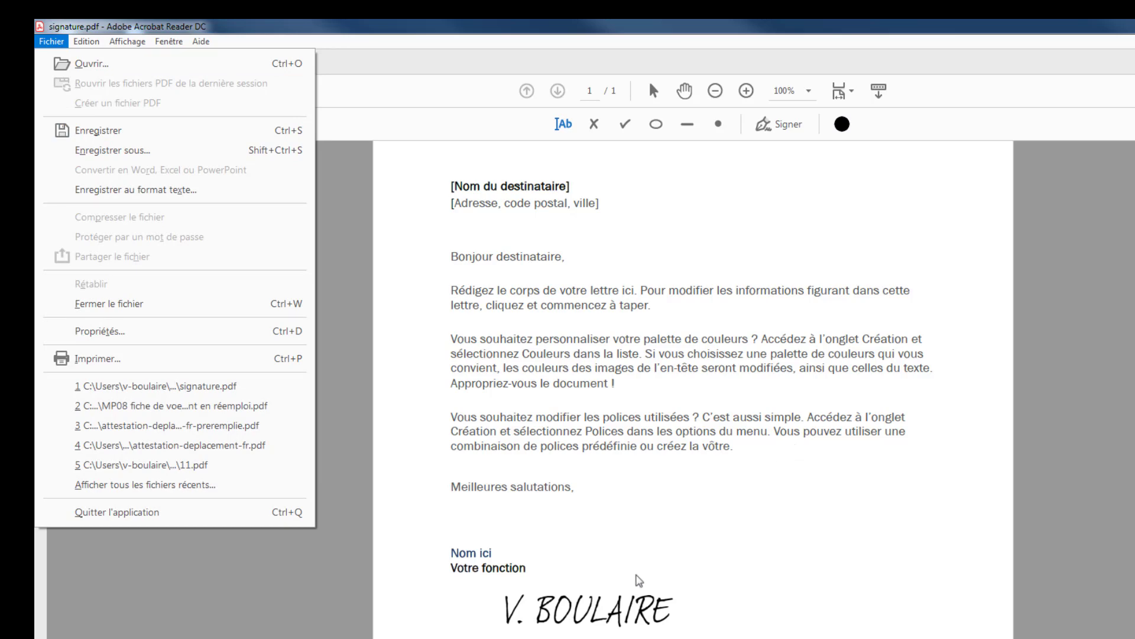
pyautogui.click(594, 615)
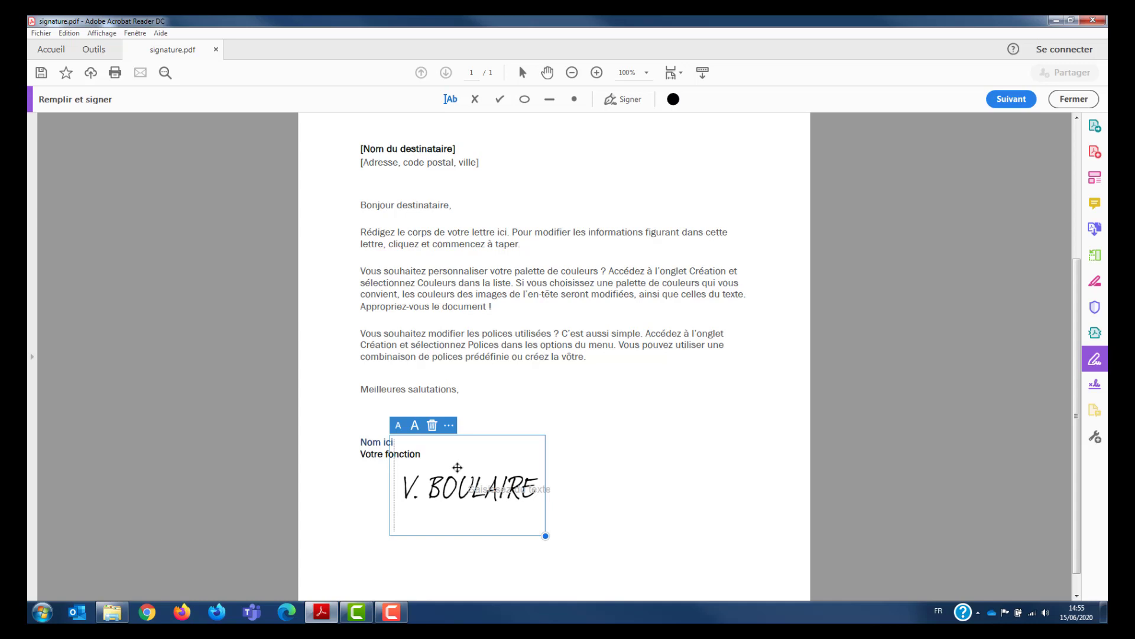
pyautogui.press('Delete')
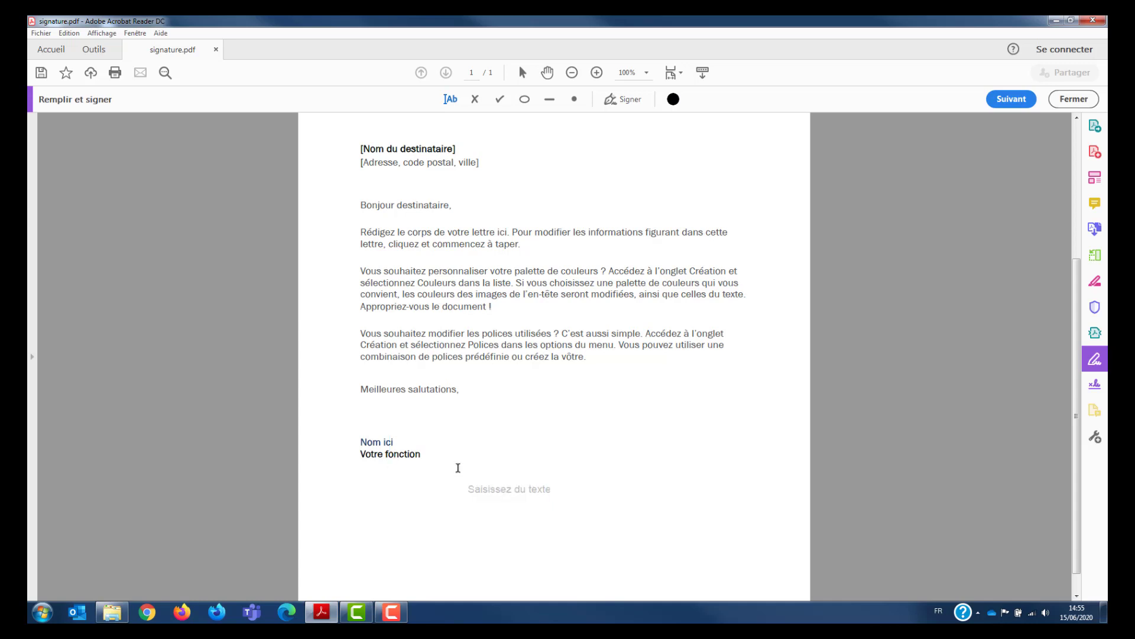
pyautogui.click(628, 99)
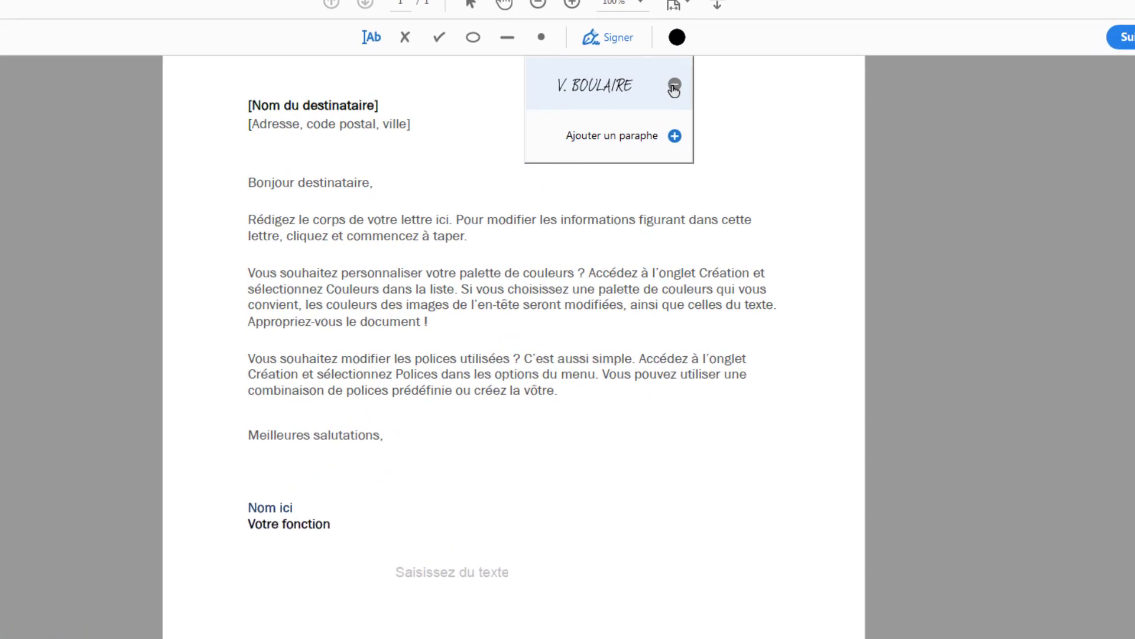
pyautogui.click(674, 86)
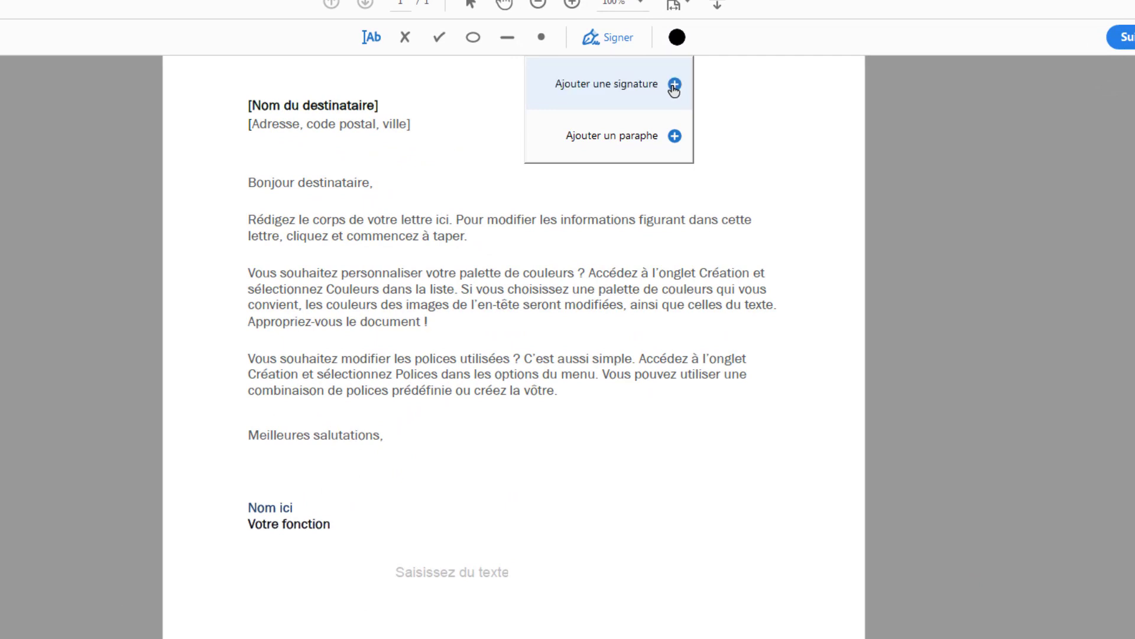
# Step: Add a new signature in drawing mode (Tracer) and handwrite the signer's name above the baseline
pyautogui.click(674, 86)
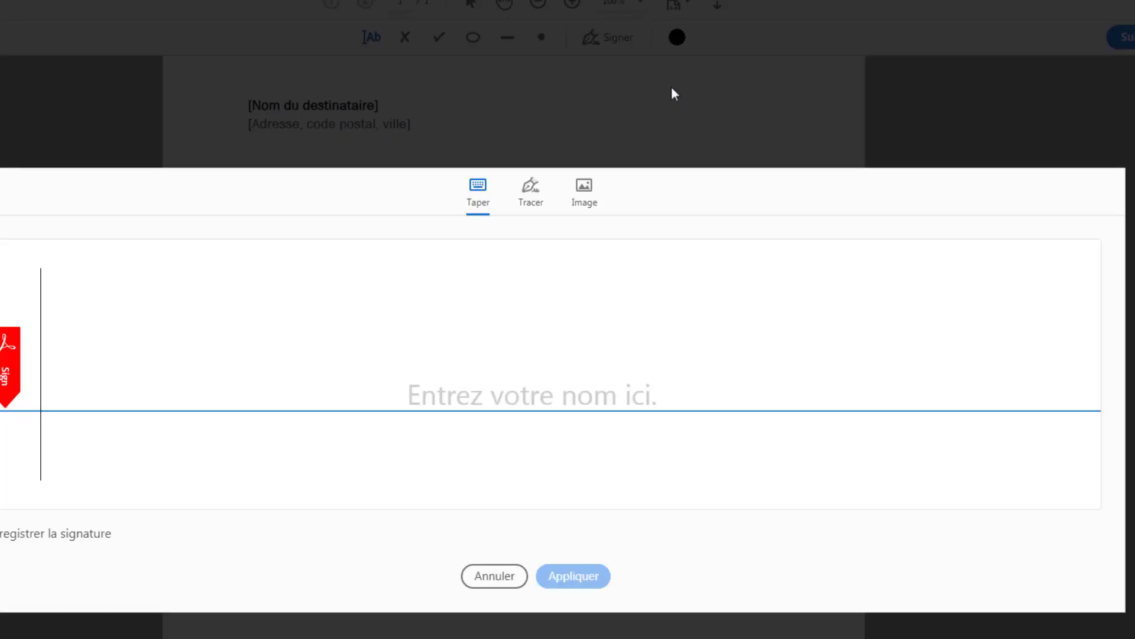
pyautogui.click(531, 188)
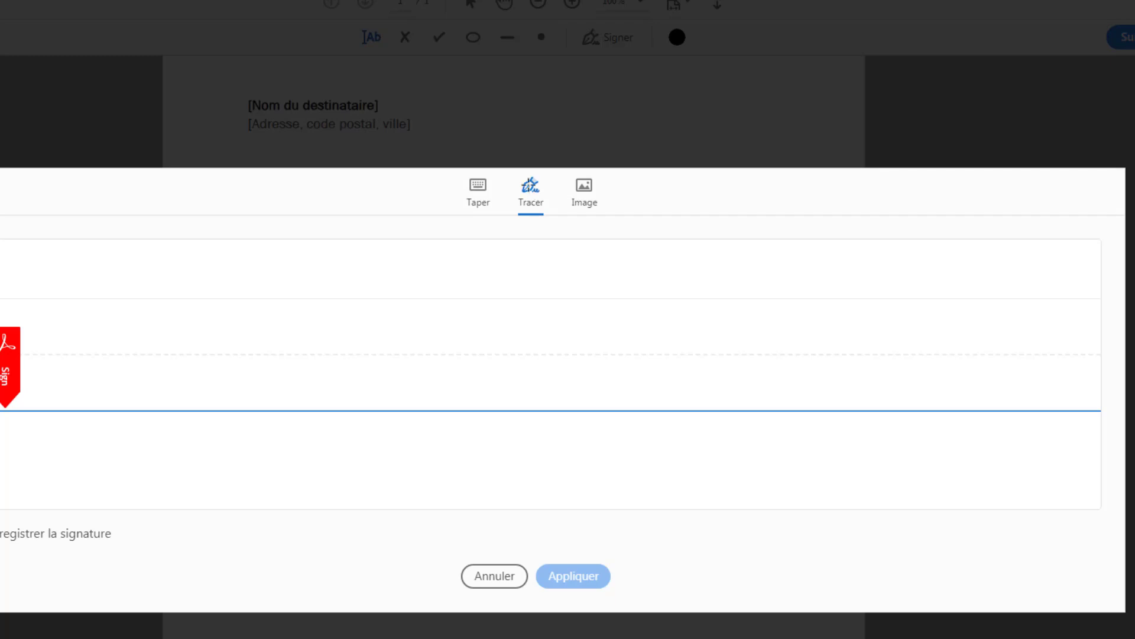
pyautogui.moveTo(80, 328)
pyautogui.mouseDown()
pyautogui.moveTo(105, 335)
pyautogui.moveTo(112, 308)
pyautogui.mouseUp()
pyautogui.moveTo(144, 366); pyautogui.dragTo(136, 375)
pyautogui.moveTo(192, 332)
pyautogui.mouseDown()
pyautogui.moveTo(223, 331)
pyautogui.moveTo(266, 365)
pyautogui.moveTo(370, 350)
pyautogui.moveTo(409, 368)
pyautogui.moveTo(426, 339)
pyautogui.moveTo(471, 360)
pyautogui.moveTo(499, 344)
pyautogui.moveTo(492, 362)
pyautogui.mouseUp()
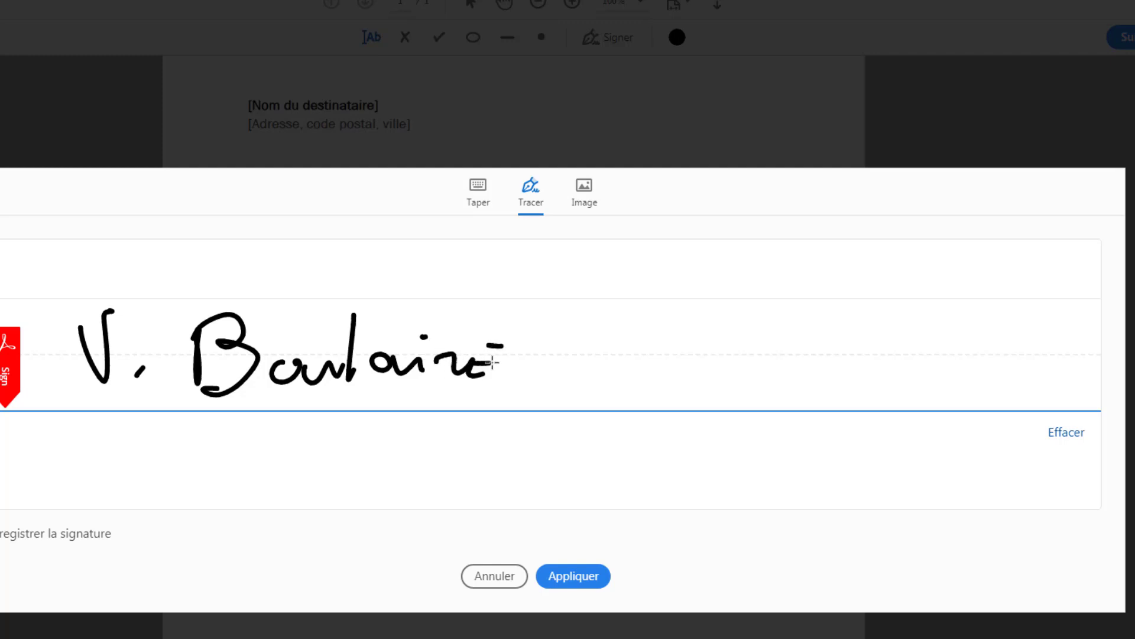
# Step: Apply the drawn signature and place it directly beneath the "Votre fonction" line, leaving it deselected
pyautogui.click(580, 577)
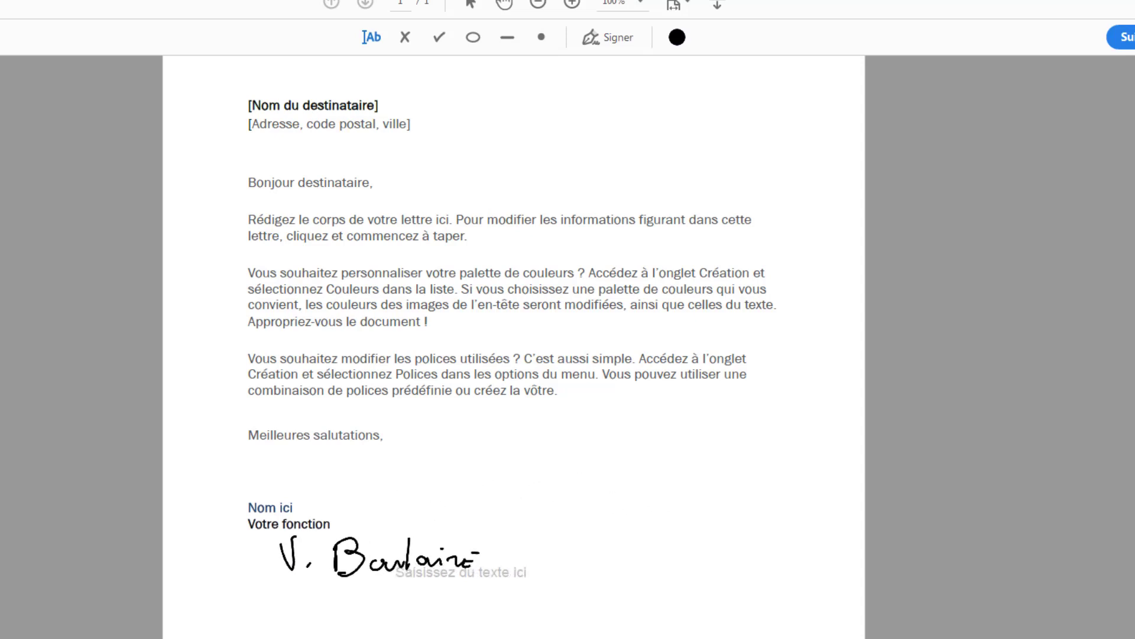
pyautogui.click(350, 564)
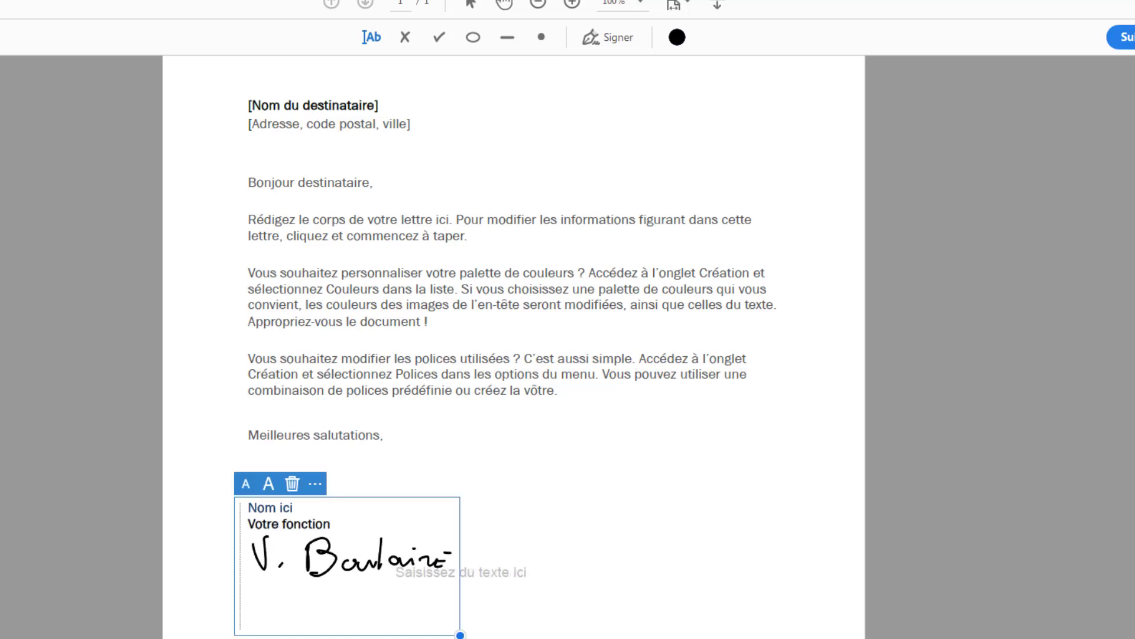
pyautogui.click(551, 454)
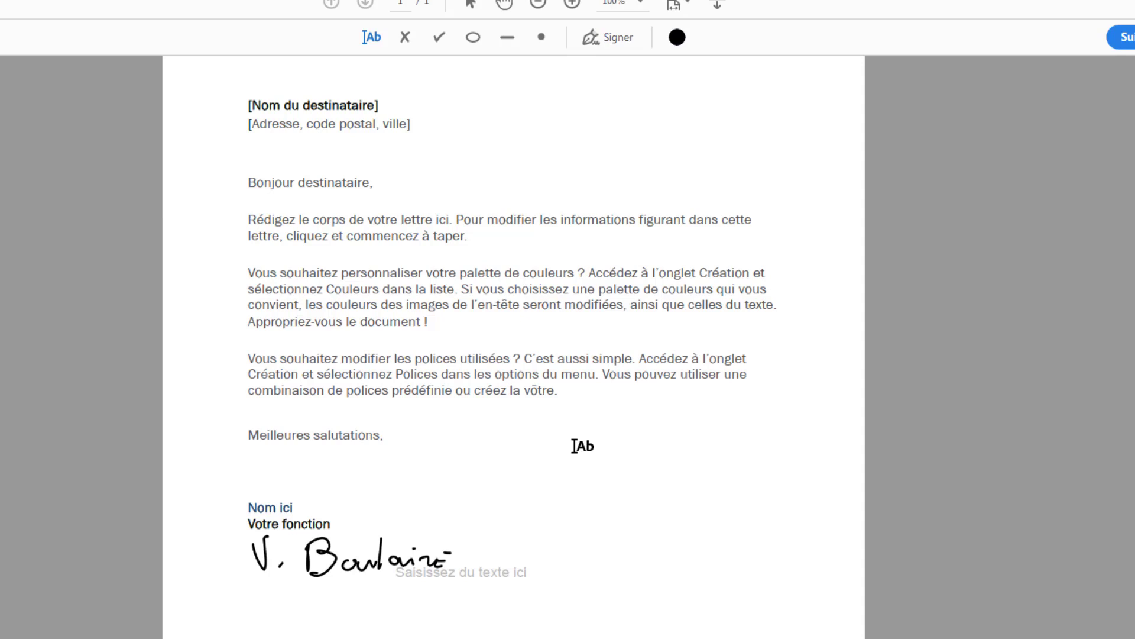
# Step: Shrink the handwritten signature, move it back beneath the "Votre fonction" line and deselect it
pyautogui.click(369, 37)
pyautogui.click(324, 557)
pyautogui.moveTo(324, 557)
pyautogui.mouseDown()
pyautogui.moveTo(337, 591)
pyautogui.moveTo(494, 481)
pyautogui.moveTo(534, 475)
pyautogui.mouseUp()
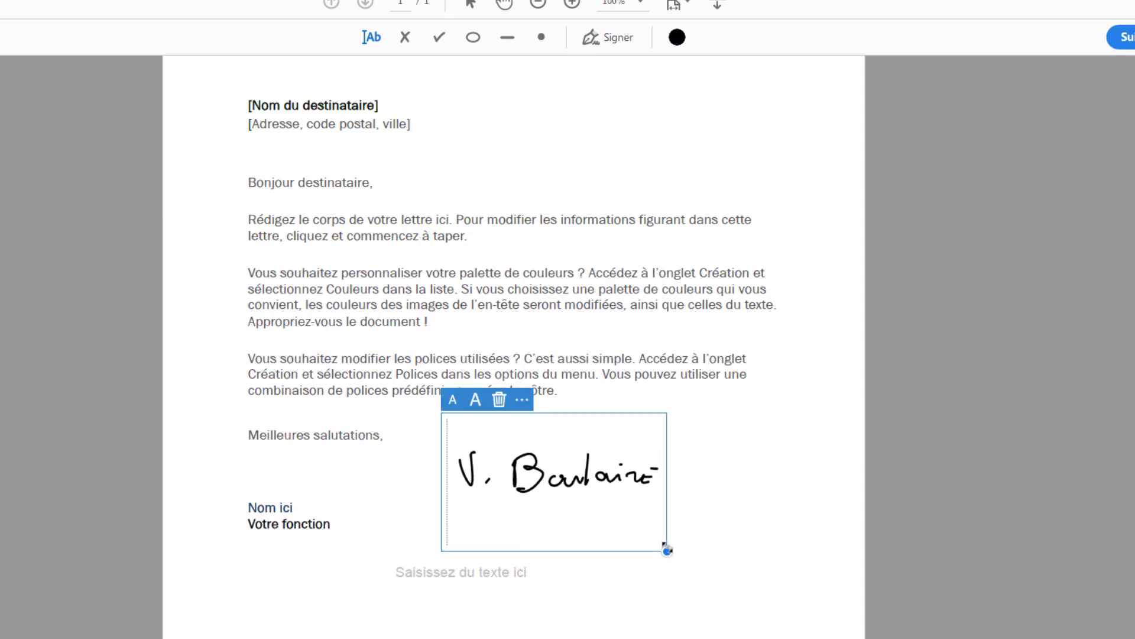
pyautogui.moveTo(667, 551)
pyautogui.mouseDown()
pyautogui.moveTo(809, 626)
pyautogui.moveTo(587, 499)
pyautogui.mouseUp()
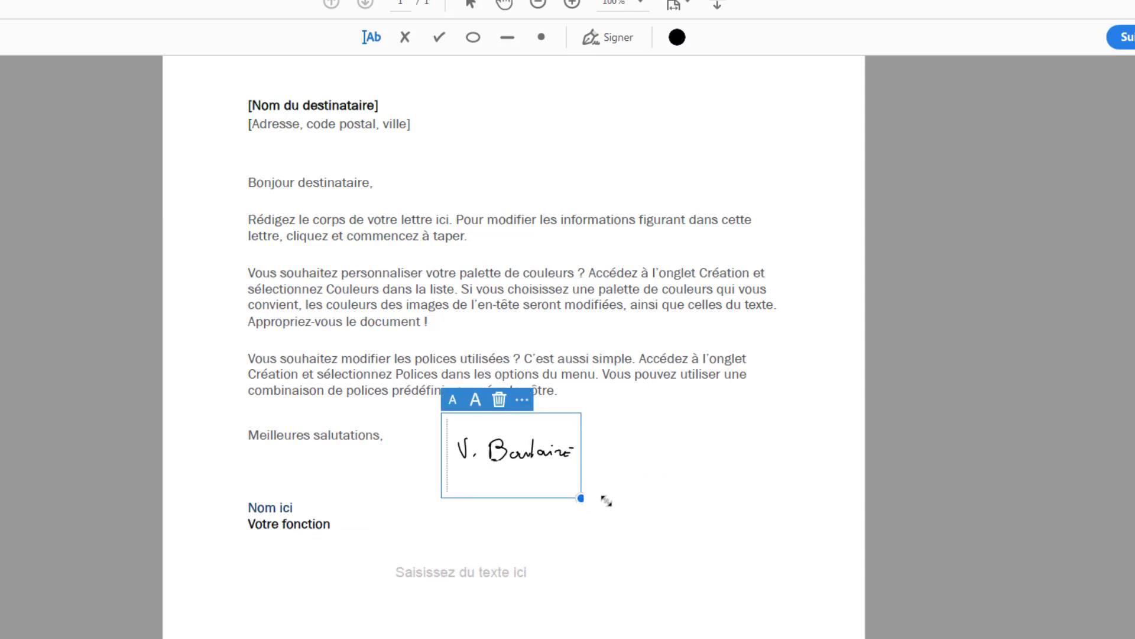
pyautogui.moveTo(513, 445)
pyautogui.mouseDown()
pyautogui.moveTo(324, 577)
pyautogui.moveTo(305, 553)
pyautogui.mouseUp()
pyautogui.click(753, 625)
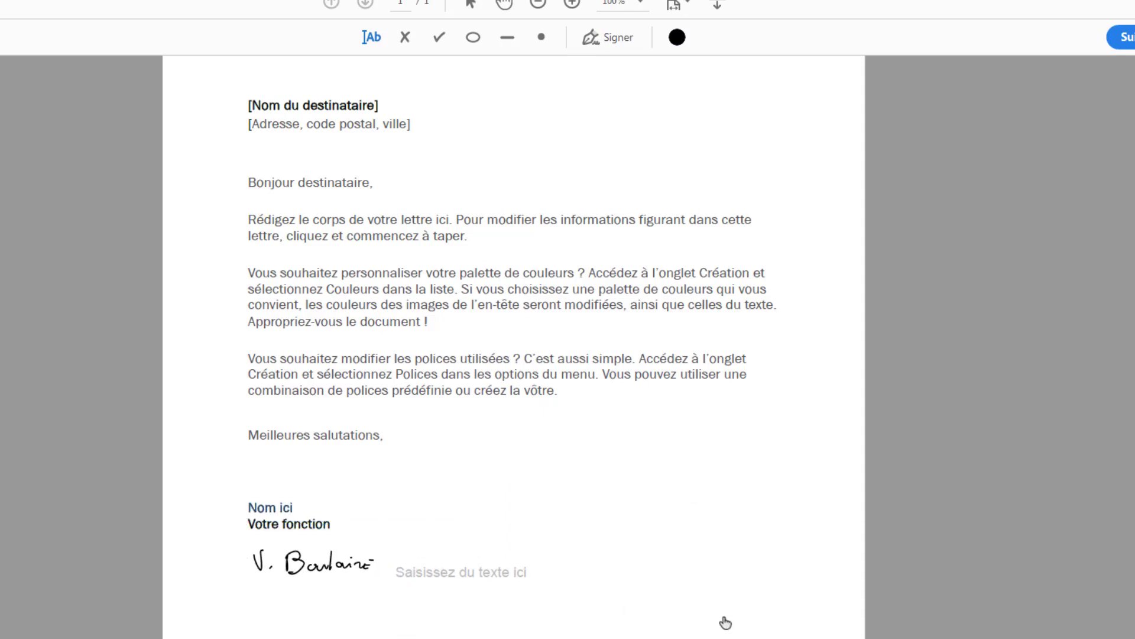
# Step: Enlarge the handwritten signature slightly beneath the "Votre fonction" line, deselect it and point out the Save As command
pyautogui.click(272, 565)
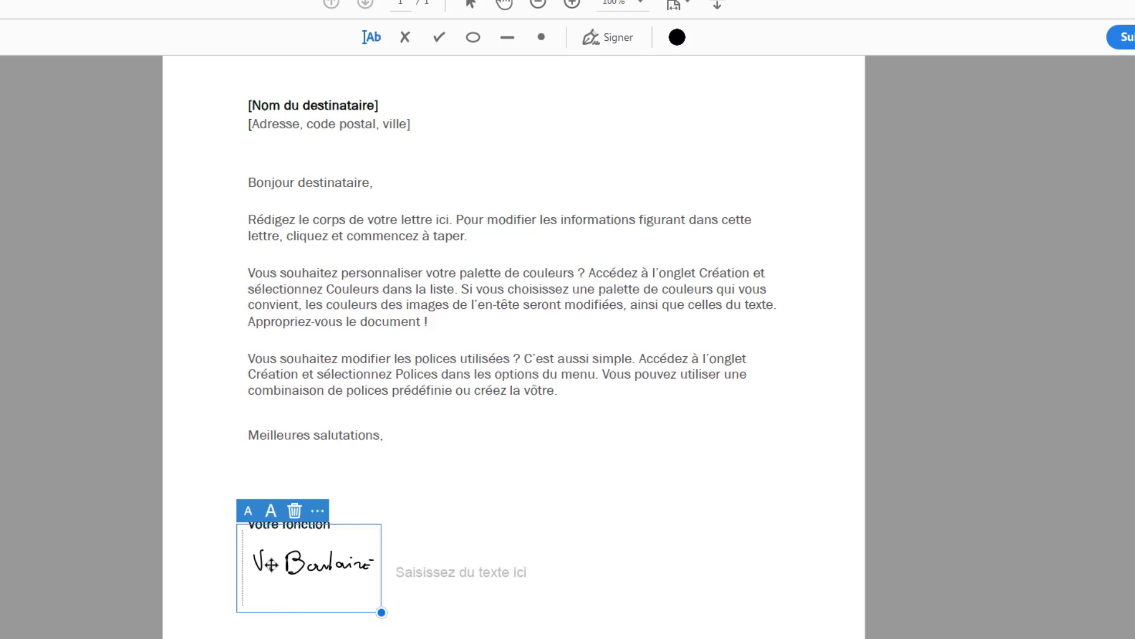
pyautogui.moveTo(382, 612); pyautogui.dragTo(419, 634)
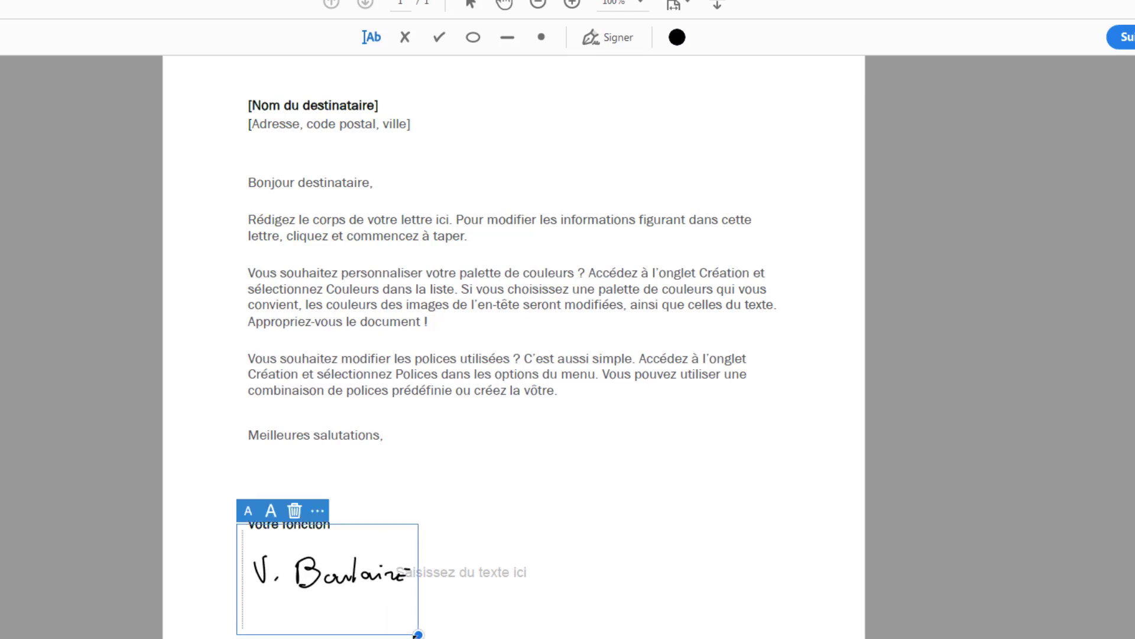
pyautogui.click(509, 418)
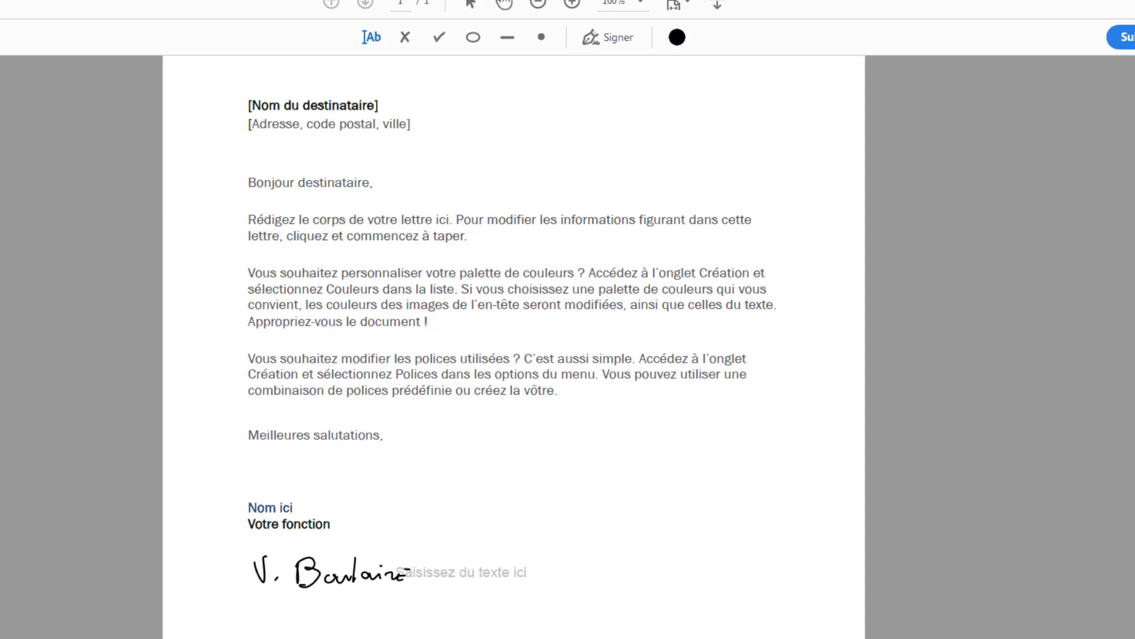
pyautogui.click(0, 0)
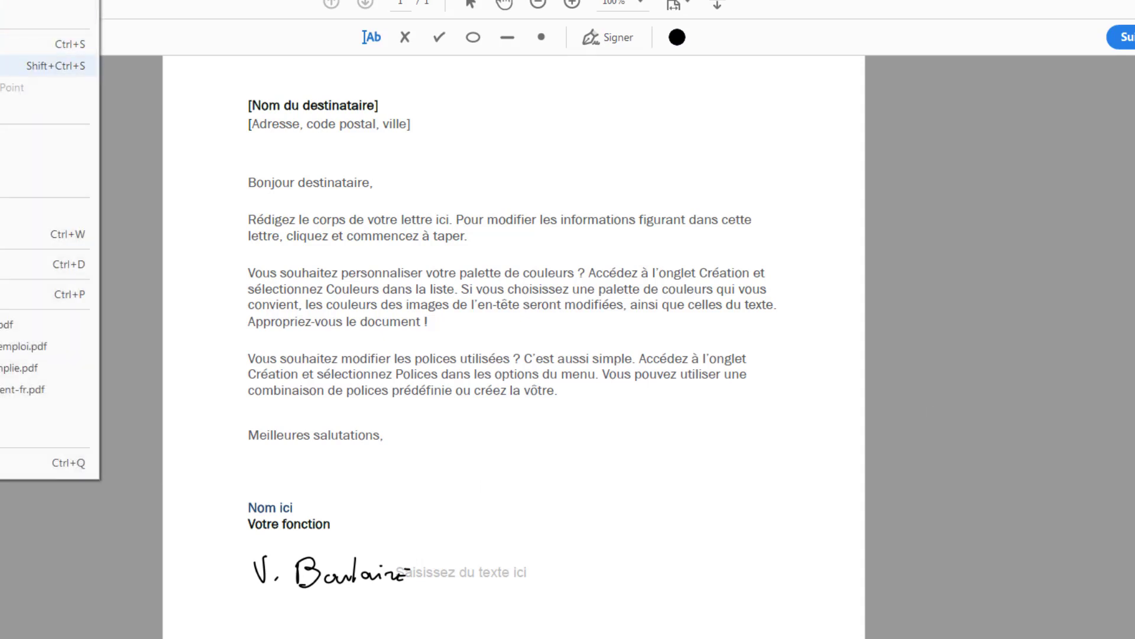
pyautogui.click(1, 65)
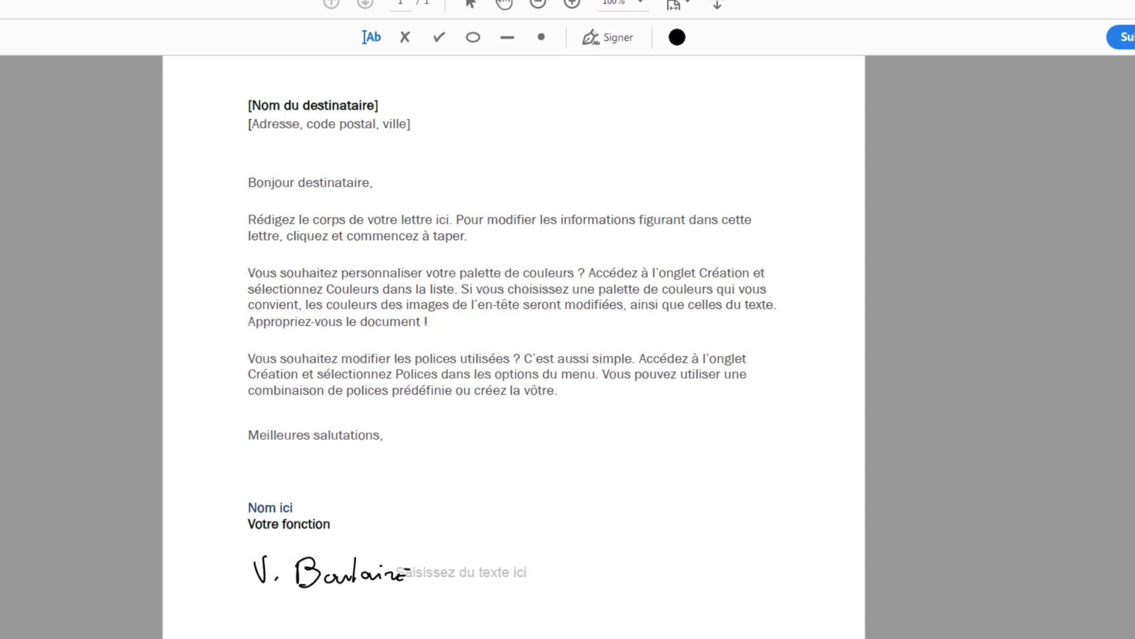
# Step: Delete the handwritten signature and the empty text field from the letter, and remove the handwritten signature from the saved signatures
pyautogui.click(334, 571)
pyautogui.click(294, 510)
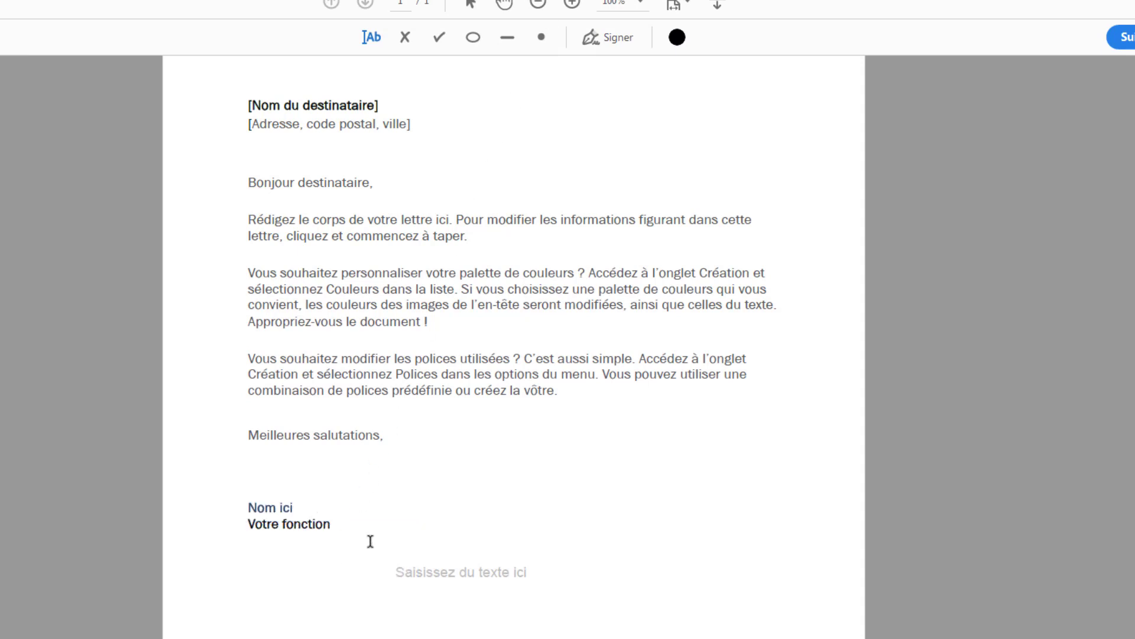
pyautogui.click(444, 572)
pyautogui.click(438, 543)
pyautogui.click(625, 39)
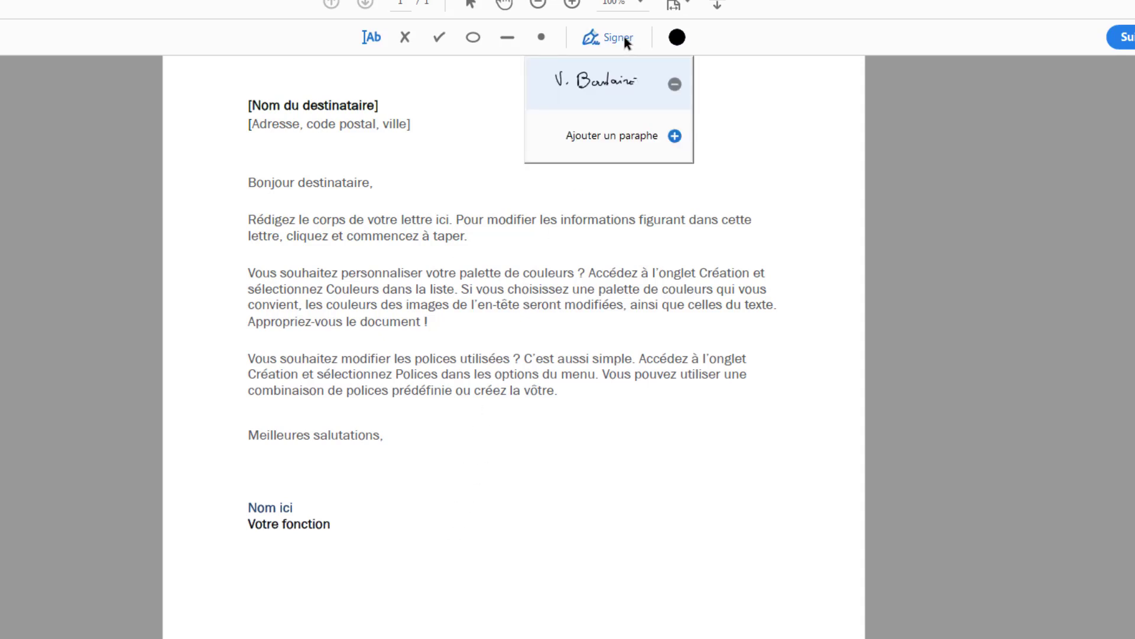
pyautogui.click(675, 84)
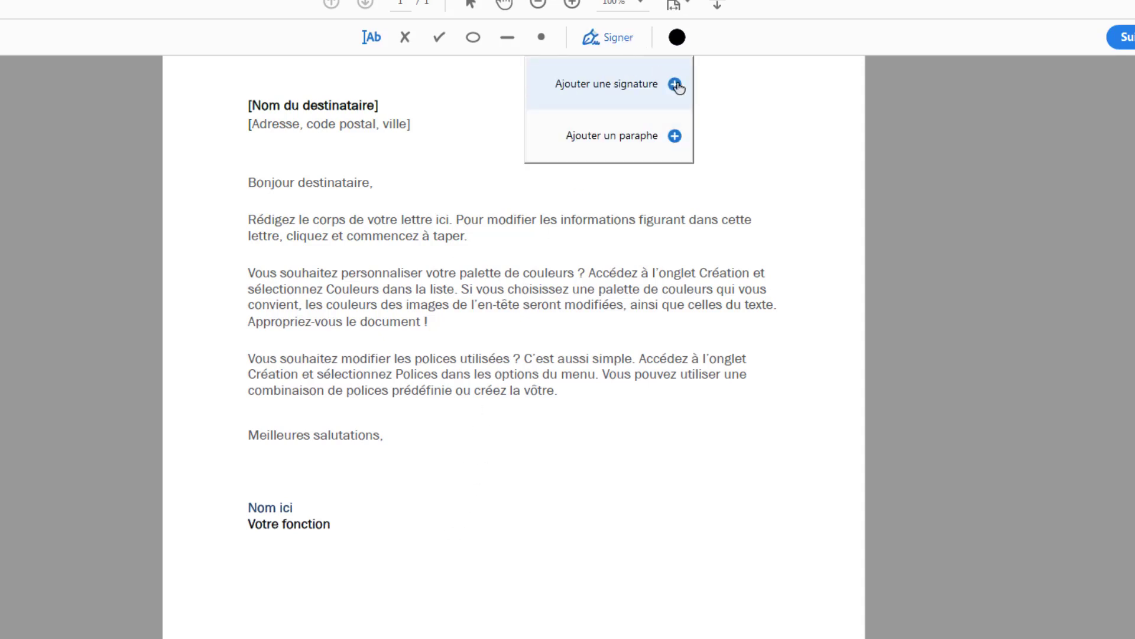
# Step: Add a new signature from the Desktop image tampon-ADDECM.jpg and place the stamp beneath the "Votre fonction" line
pyautogui.click(675, 84)
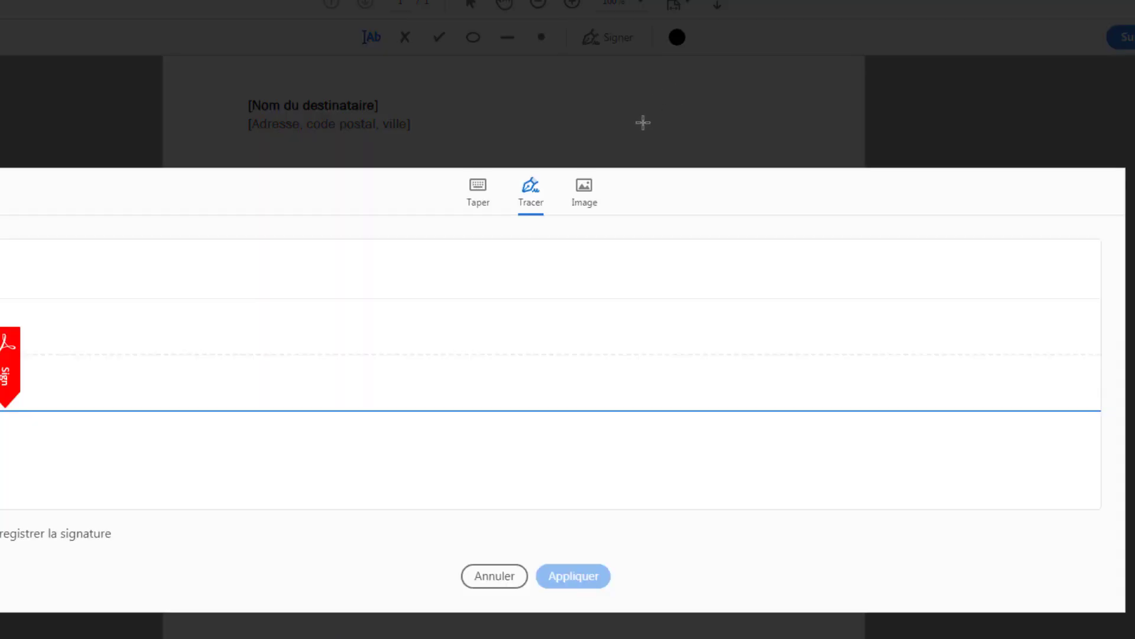
pyautogui.click(587, 193)
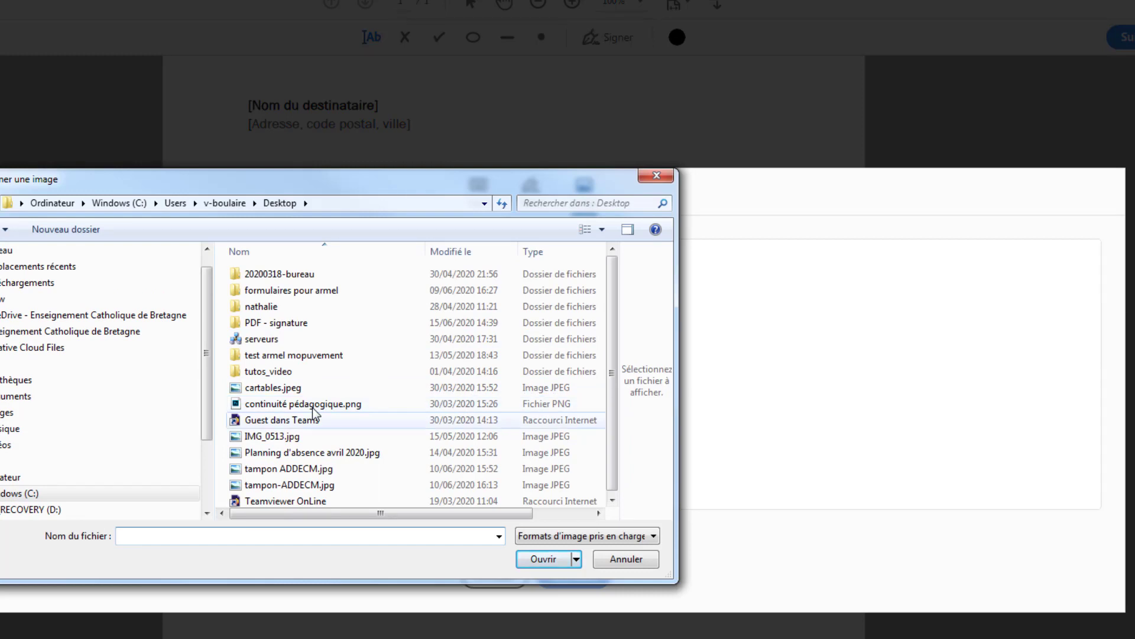
pyautogui.click(289, 435)
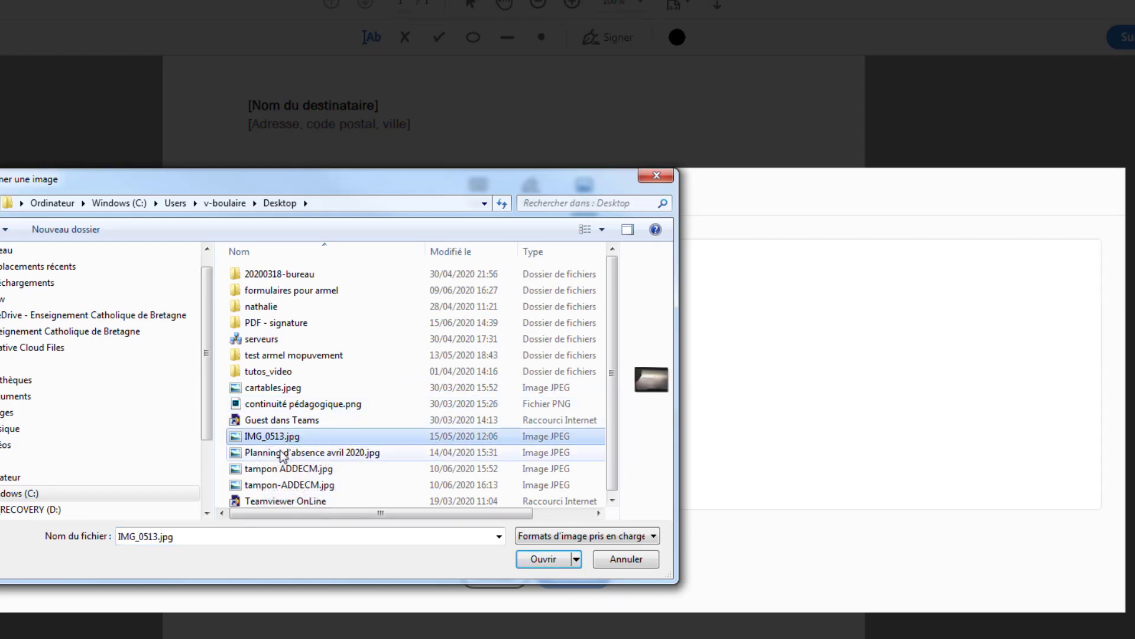
pyautogui.click(281, 452)
pyautogui.click(303, 470)
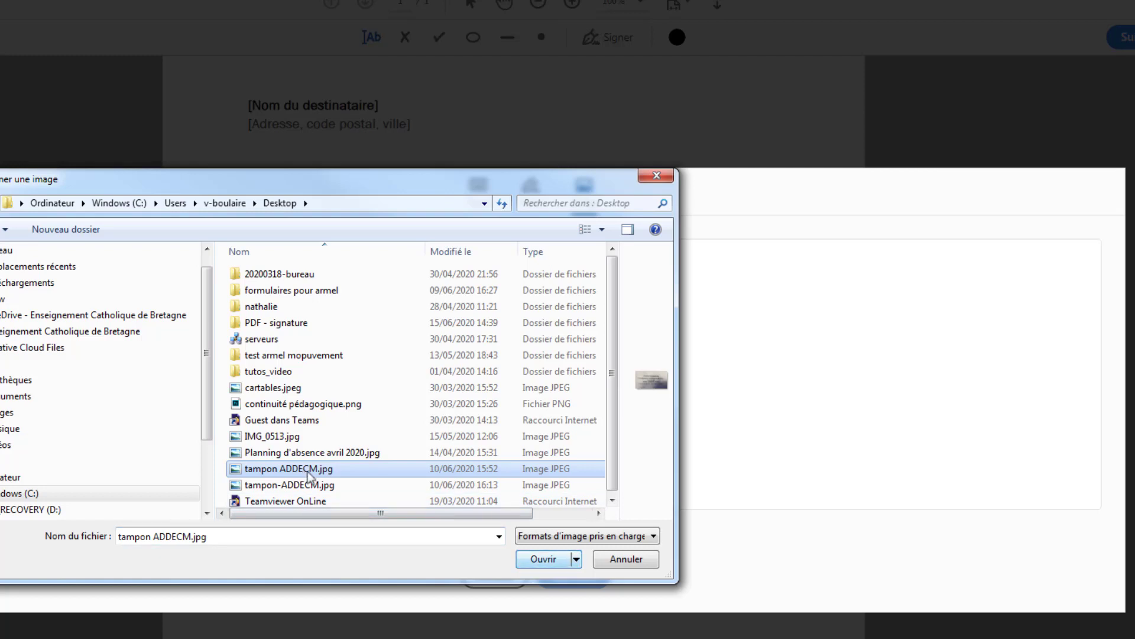
pyautogui.click(337, 487)
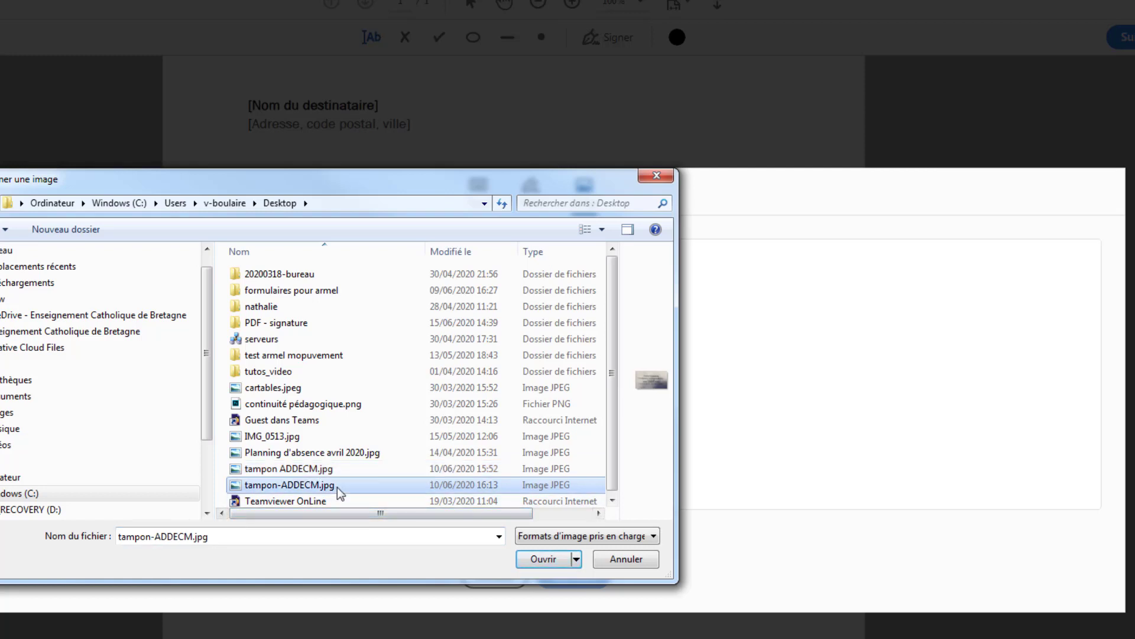
pyautogui.click(537, 560)
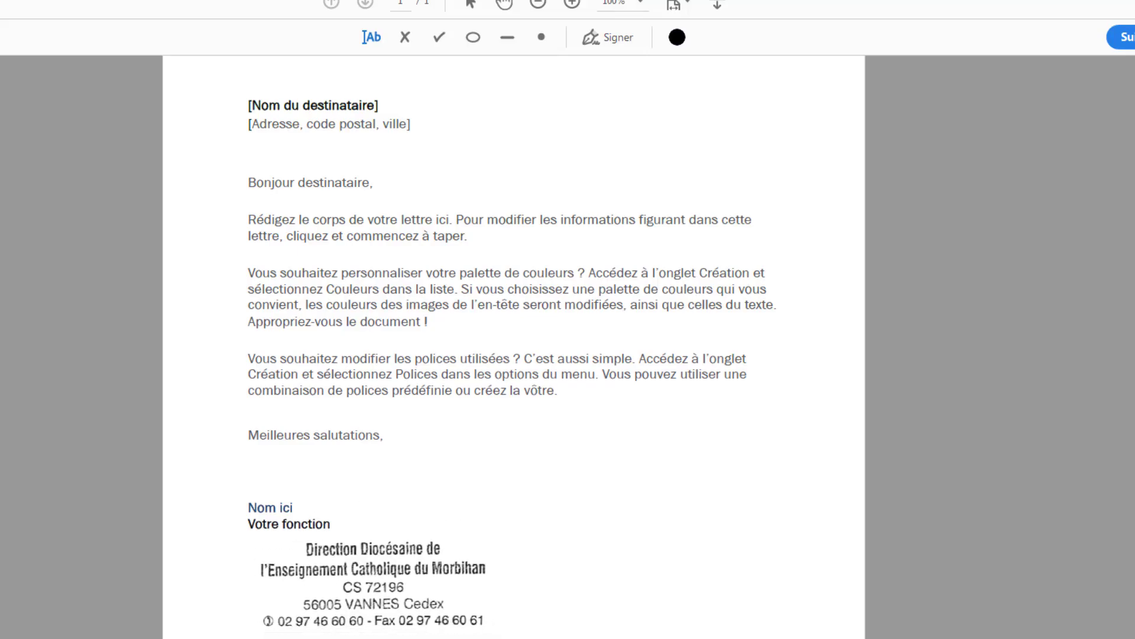
pyautogui.click(363, 577)
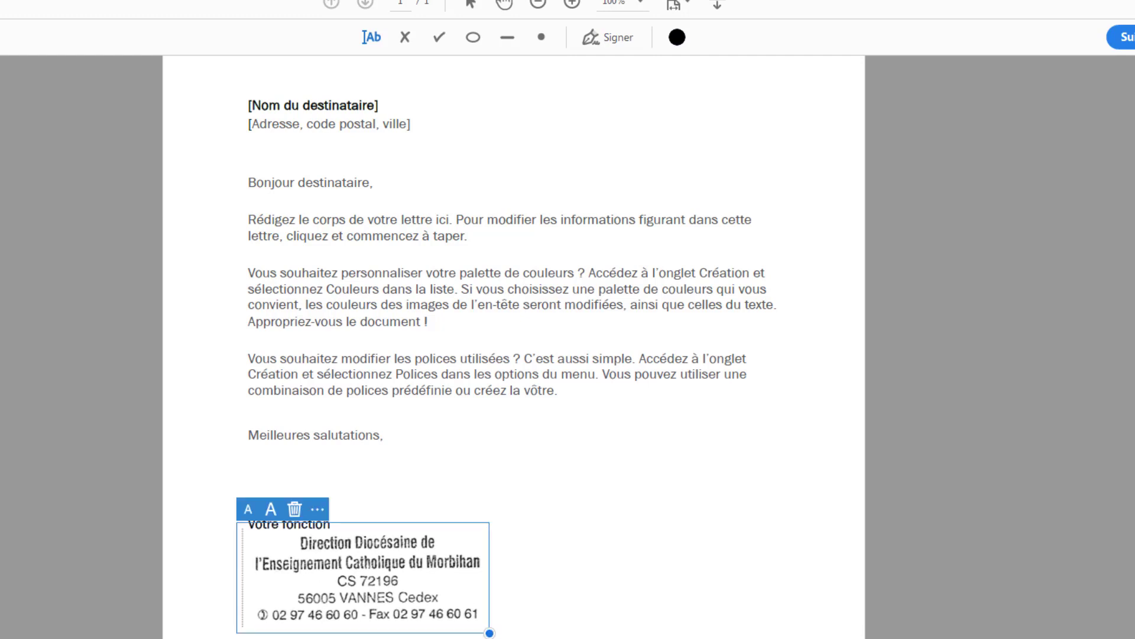
pyautogui.click(712, 275)
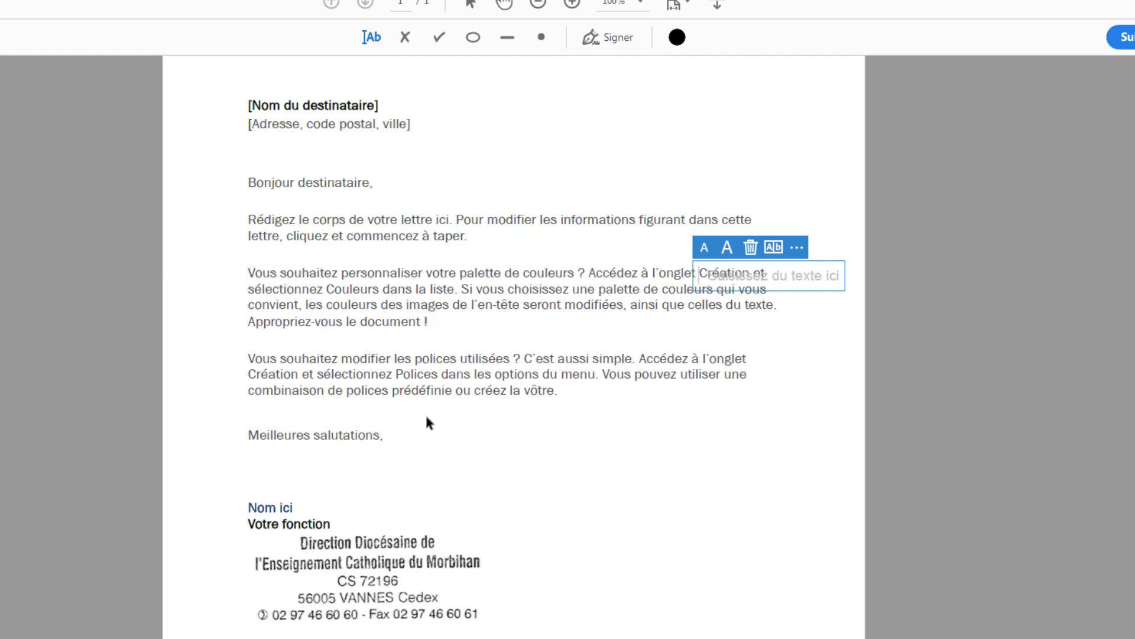
# Step: Remove the saved stamp signature, create a typed signature (Taper) with the signer's name and place it over the stamp's lower edge
pyautogui.click(618, 37)
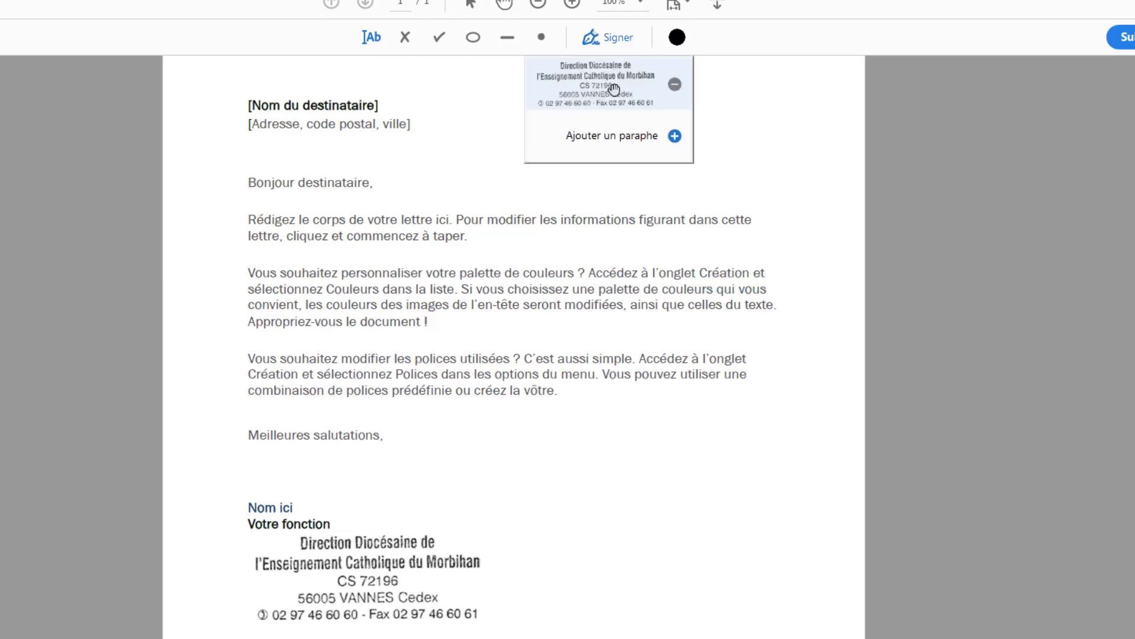
pyautogui.click(675, 85)
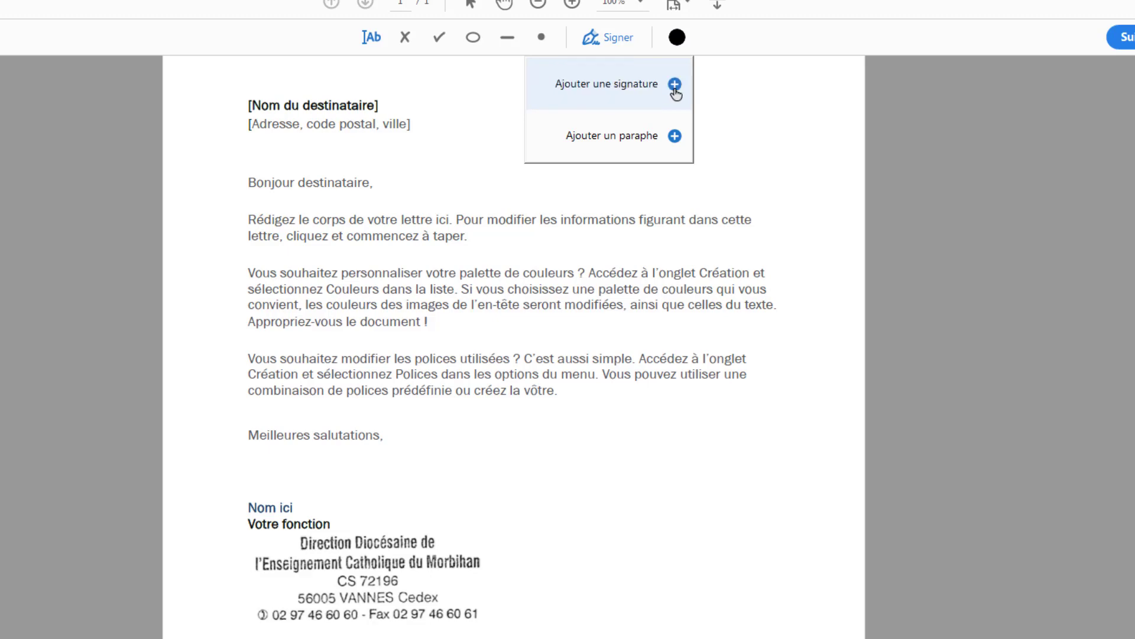
pyautogui.click(675, 85)
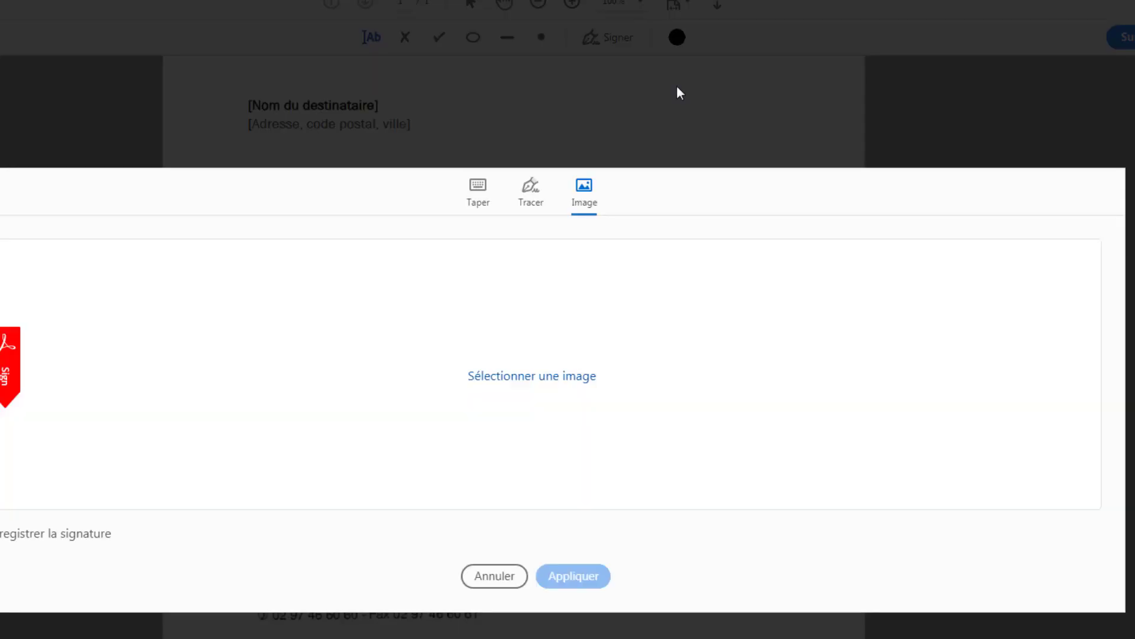
pyautogui.click(478, 188)
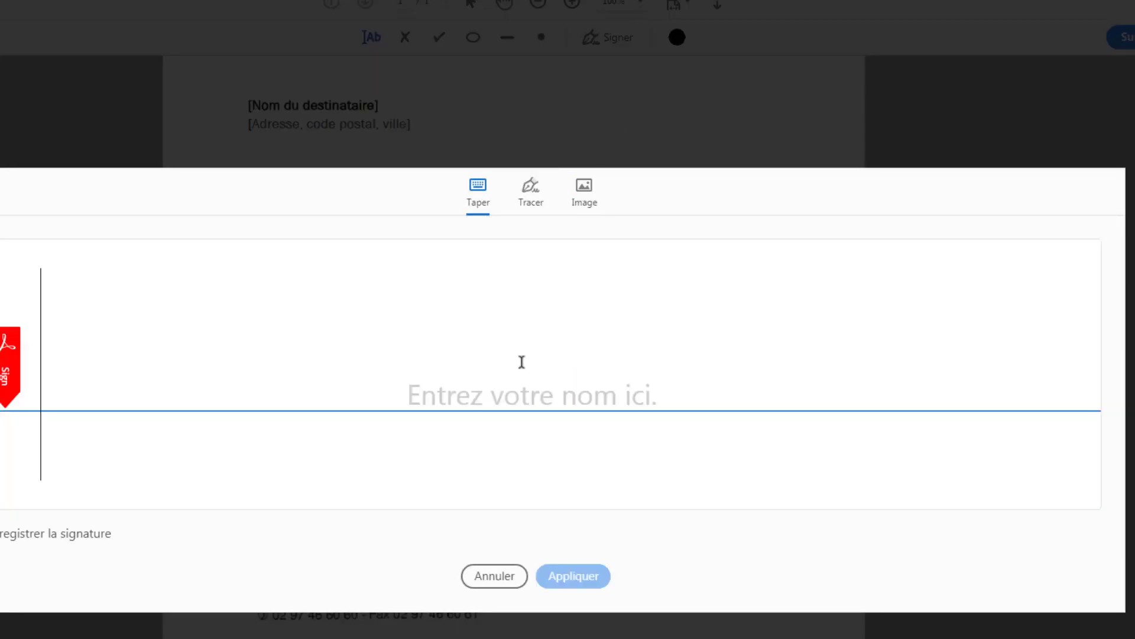
pyautogui.write('V')
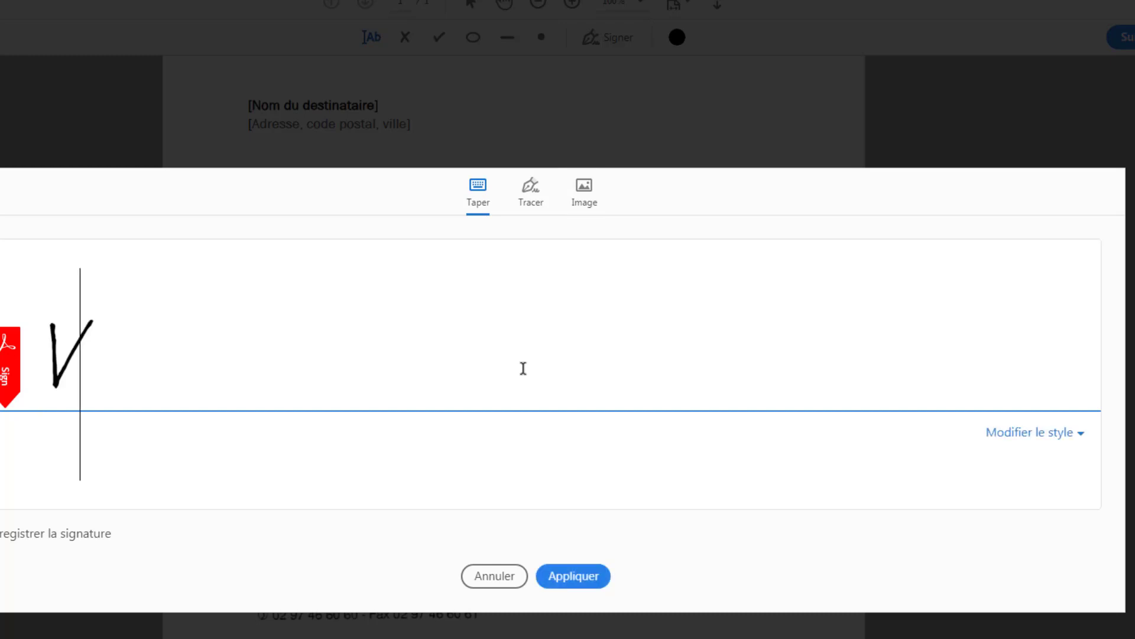
pyautogui.write('.Boula')
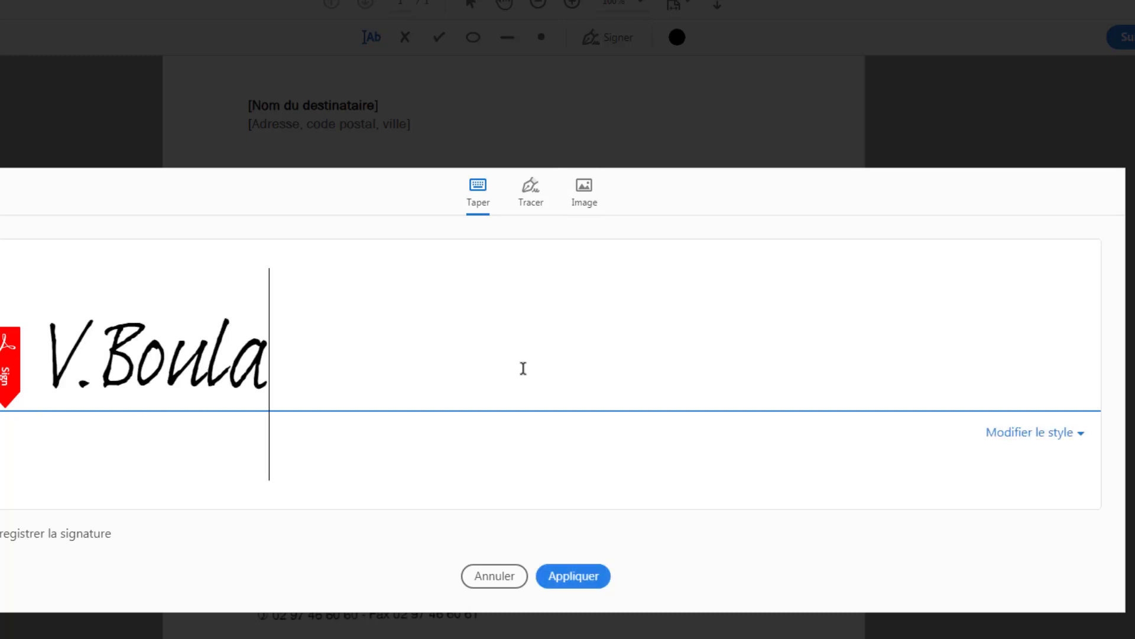
pyautogui.write('ire')
pyautogui.click(579, 580)
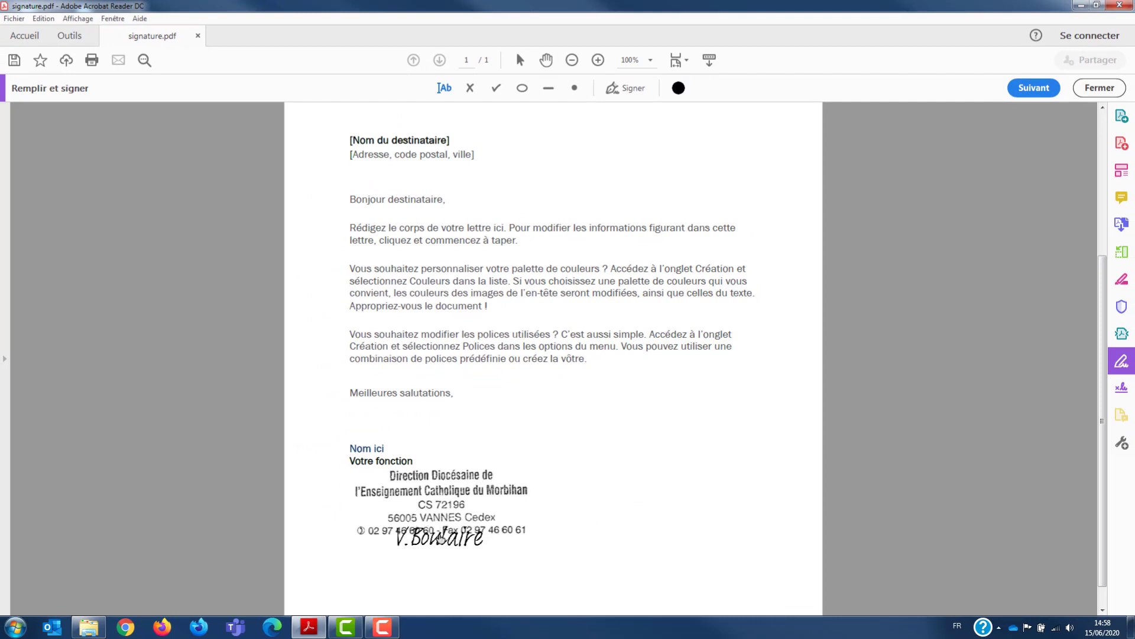
# Step: Move the typed signature clear of the stamp and reposition the stamp just below the "Votre fonction" line
pyautogui.click(446, 541)
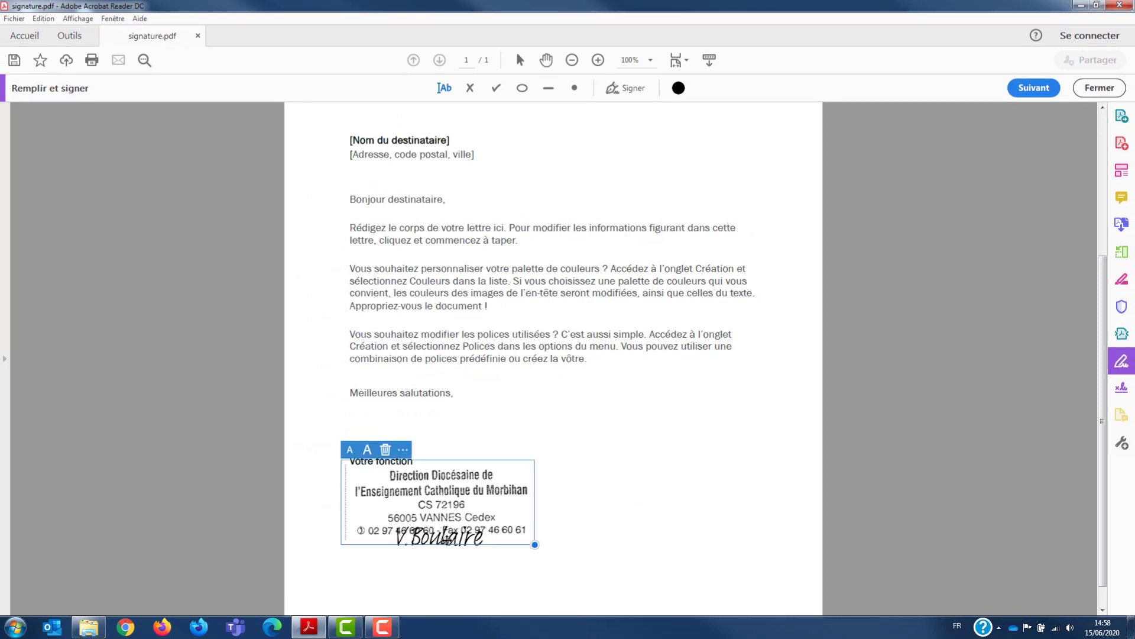
pyautogui.moveTo(446, 541)
pyautogui.mouseDown()
pyautogui.moveTo(514, 543)
pyautogui.moveTo(463, 506)
pyautogui.moveTo(606, 556)
pyautogui.mouseUp()
pyautogui.click(435, 539)
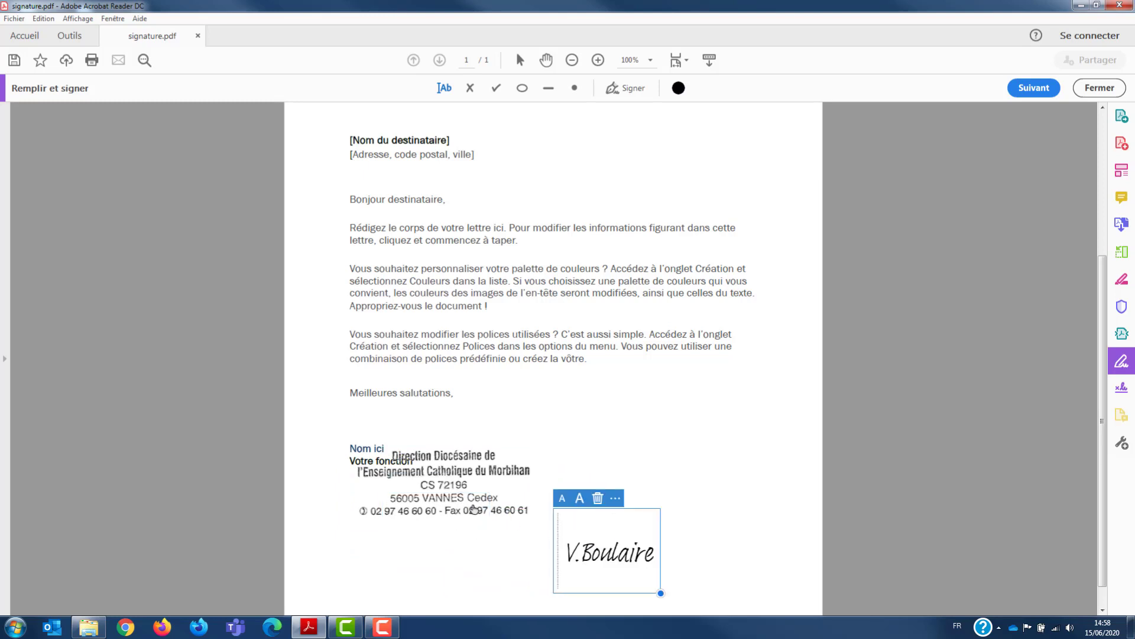
pyautogui.click(436, 488)
pyautogui.moveTo(436, 488)
pyautogui.mouseDown()
pyautogui.moveTo(421, 506)
pyautogui.moveTo(433, 520)
pyautogui.mouseUp()
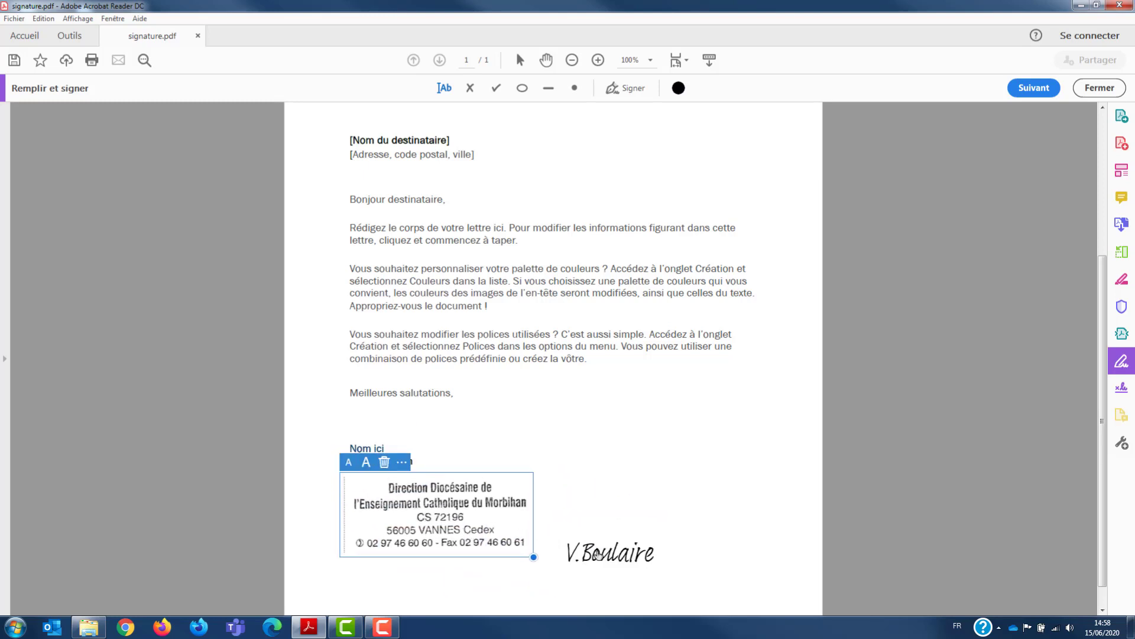
# Step: Move the typed signature onto the lower part of the stamp, enlarge it to nearly the stamp's width and deselect it
pyautogui.click(607, 553)
pyautogui.moveTo(620, 559)
pyautogui.mouseDown()
pyautogui.moveTo(428, 551)
pyautogui.moveTo(412, 504)
pyautogui.mouseUp()
pyautogui.moveTo(453, 537)
pyautogui.mouseDown()
pyautogui.moveTo(656, 594)
pyautogui.moveTo(446, 516)
pyautogui.moveTo(444, 551)
pyautogui.moveTo(446, 520)
pyautogui.mouseUp()
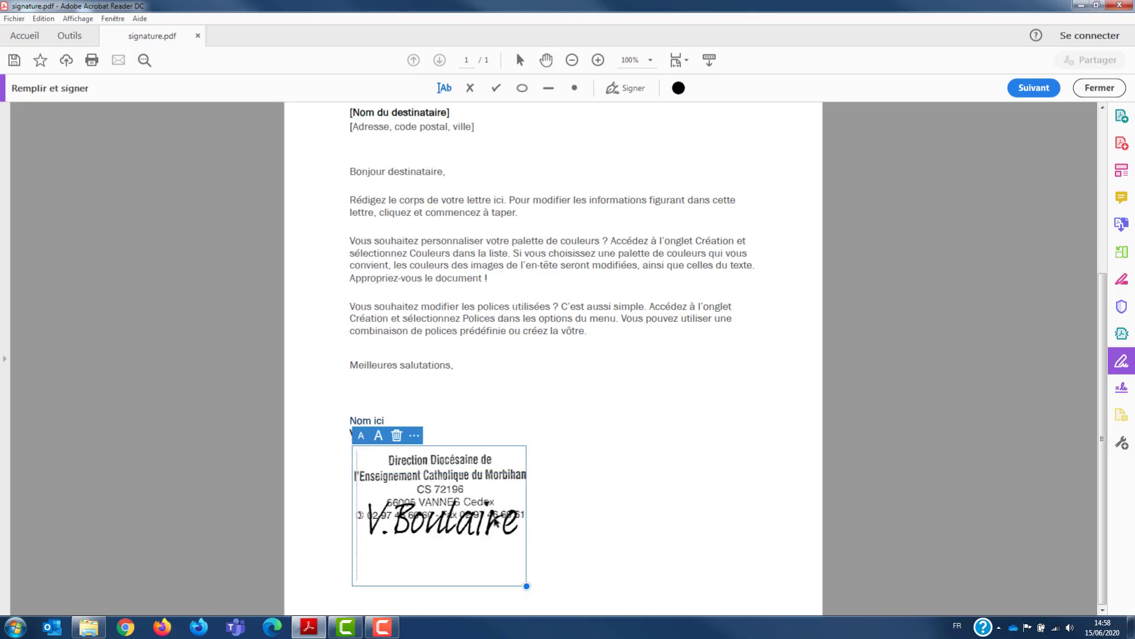
pyautogui.click(620, 505)
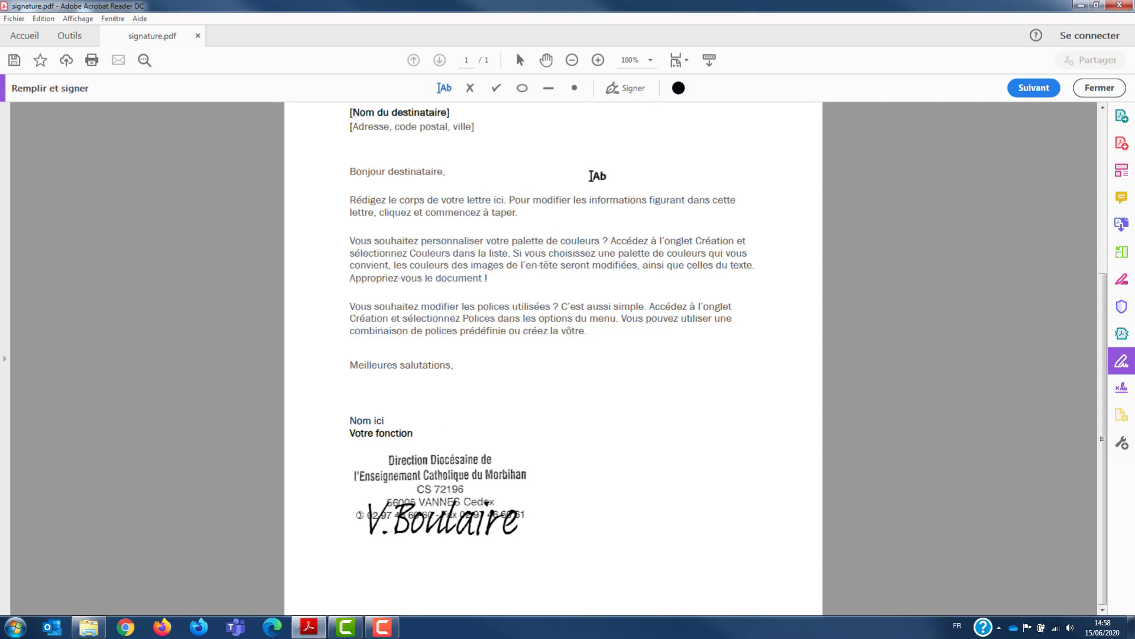
# Step: Add a typed paraphe with the signer's initials, keeping Enregistrer le parafe enabled, and apply it
pyautogui.click(641, 89)
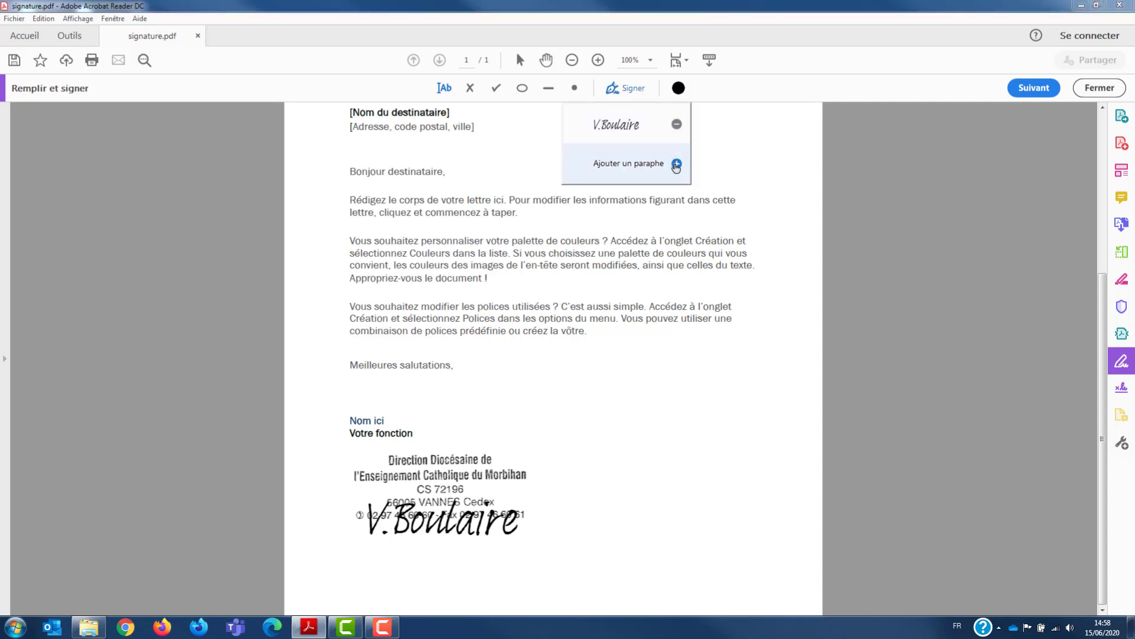
pyautogui.click(676, 164)
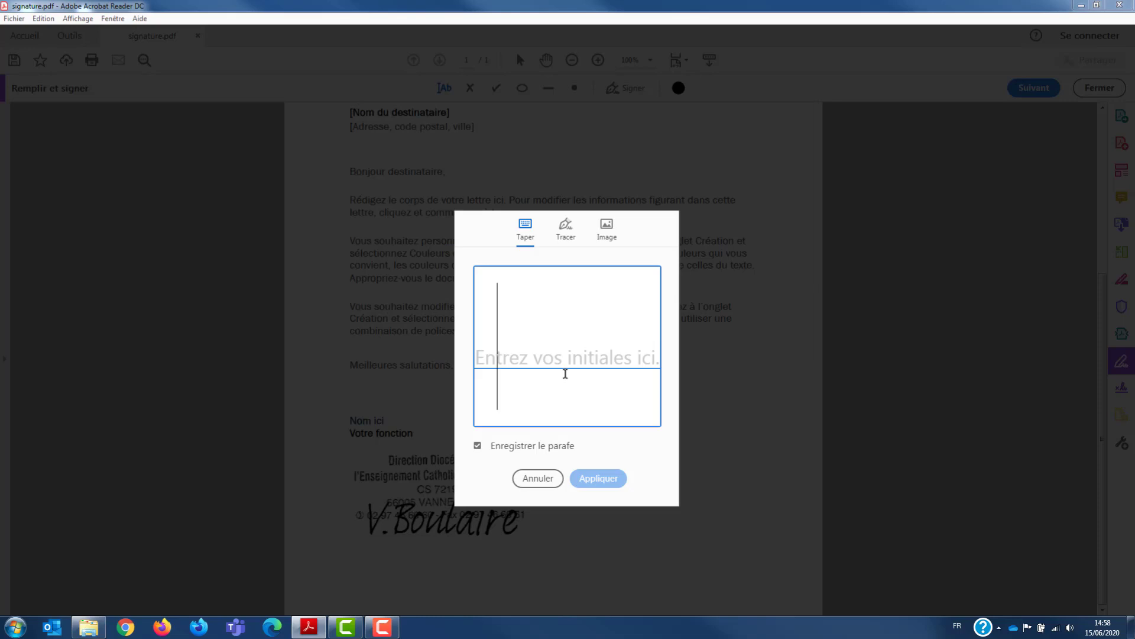
pyautogui.write('VB')
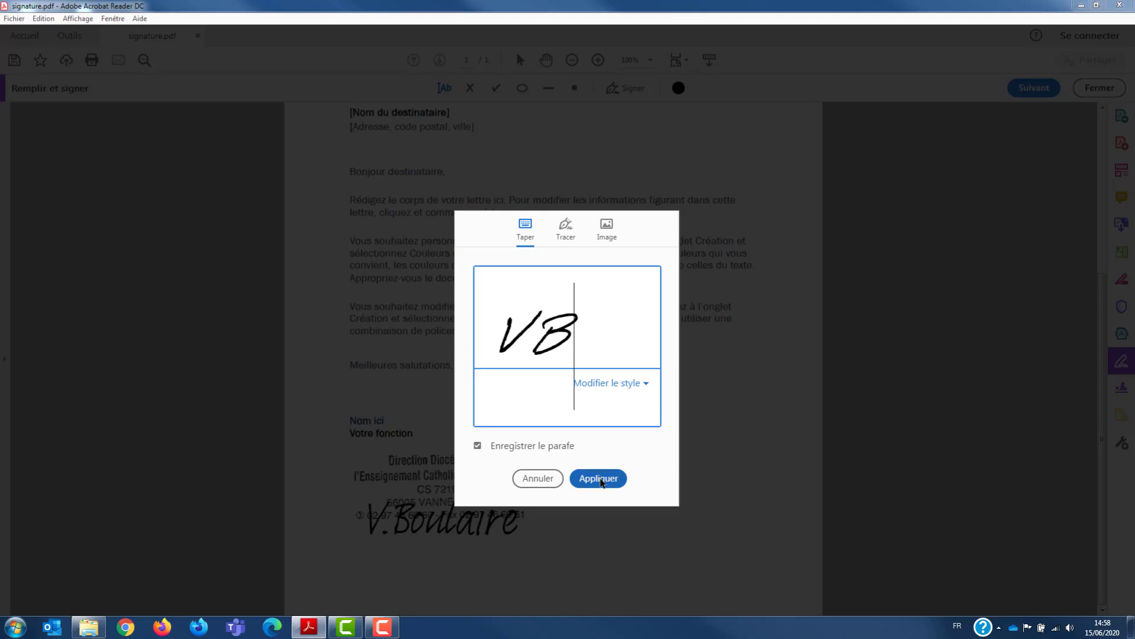
pyautogui.click(599, 478)
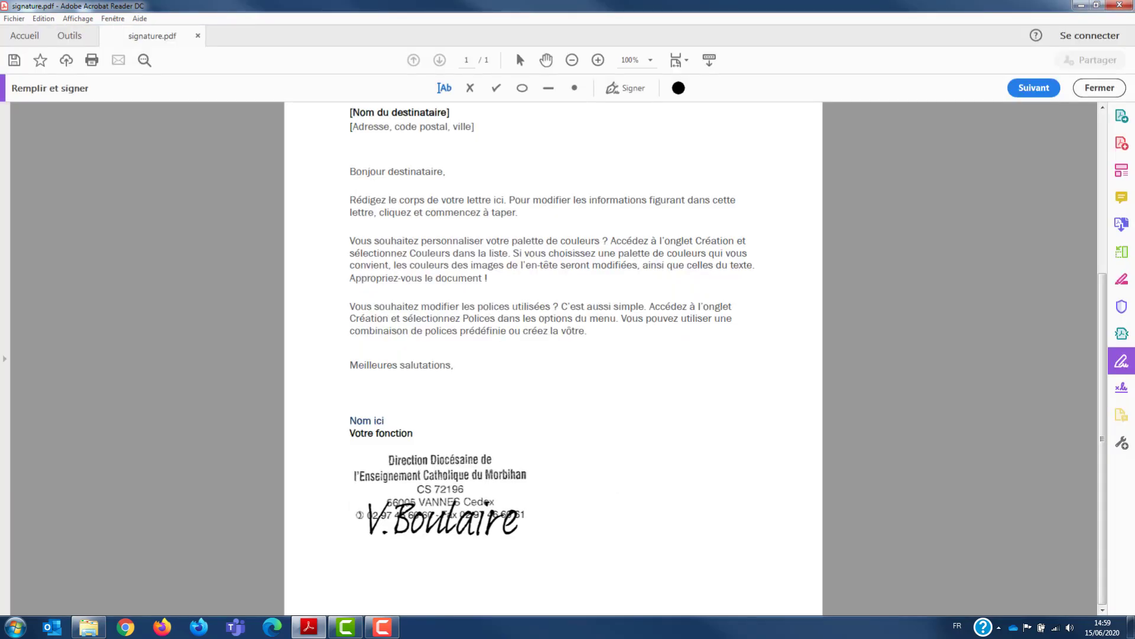
# Step: Place the typed initials near the page's lower-right corner, shrink them to about half size, move them close to the corner and deselect them
pyautogui.click(739, 441)
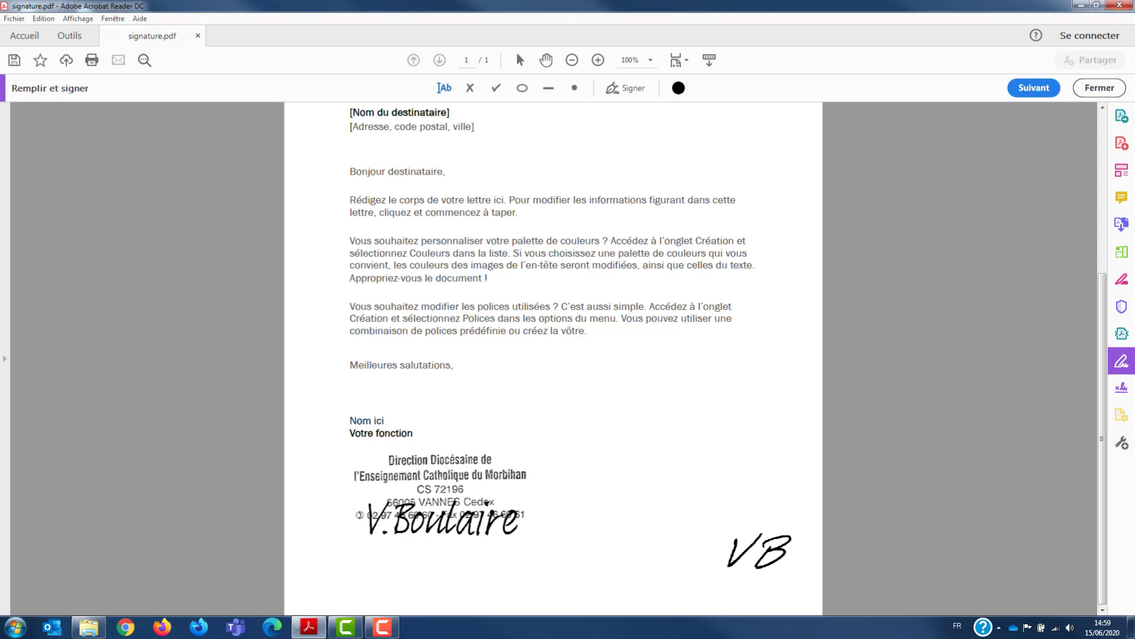
pyautogui.click(758, 593)
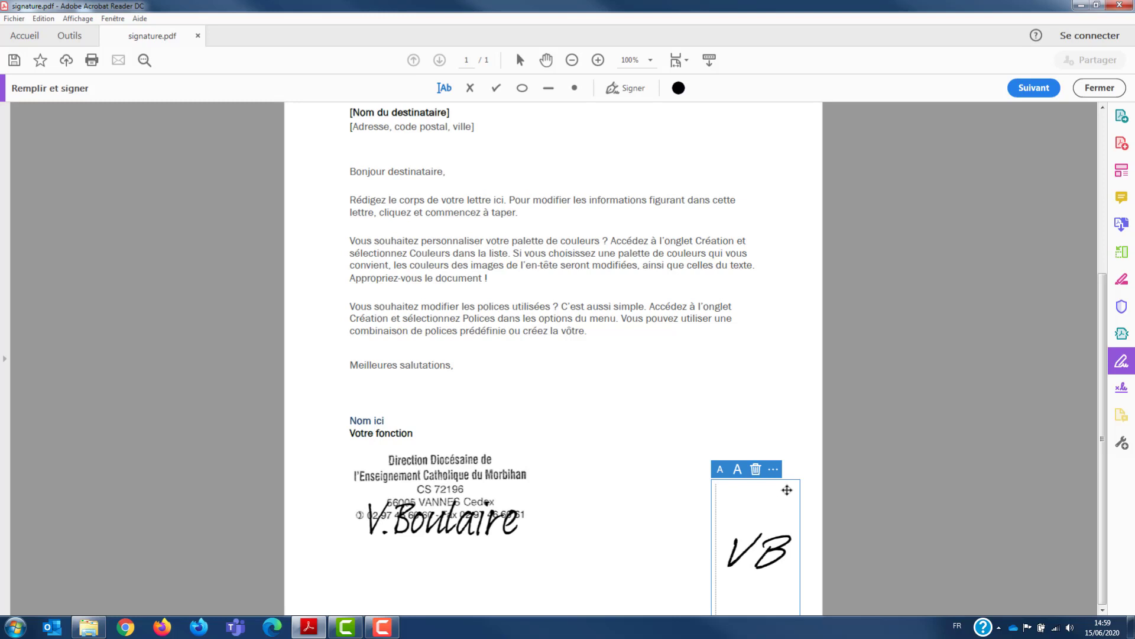
pyautogui.moveTo(786, 490); pyautogui.dragTo(730, 352)
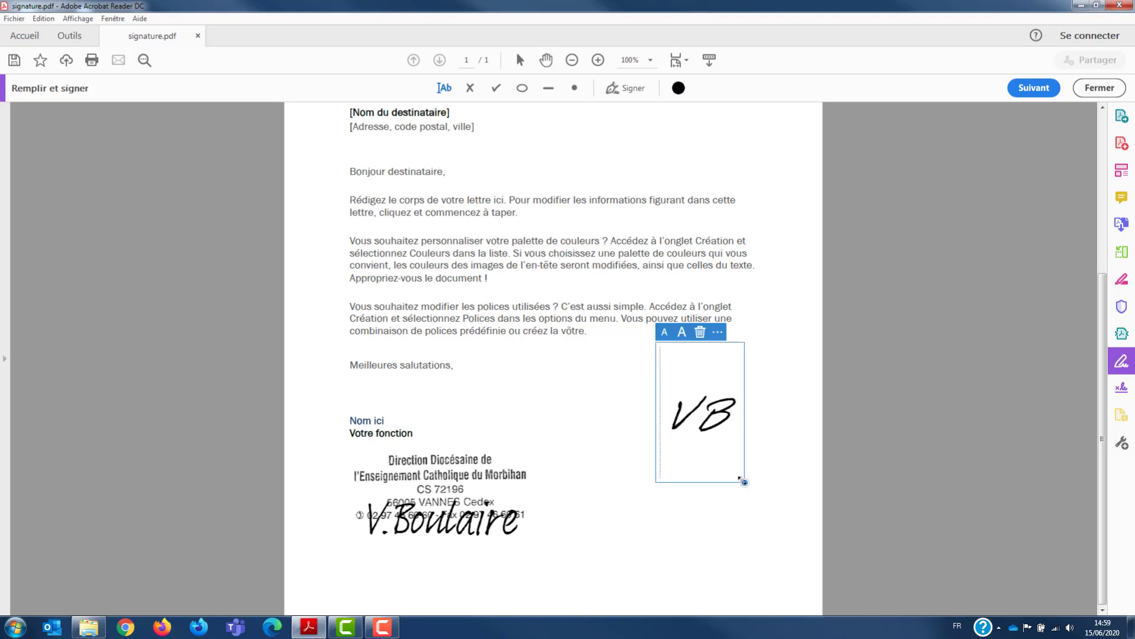
pyautogui.moveTo(740, 479); pyautogui.dragTo(706, 412)
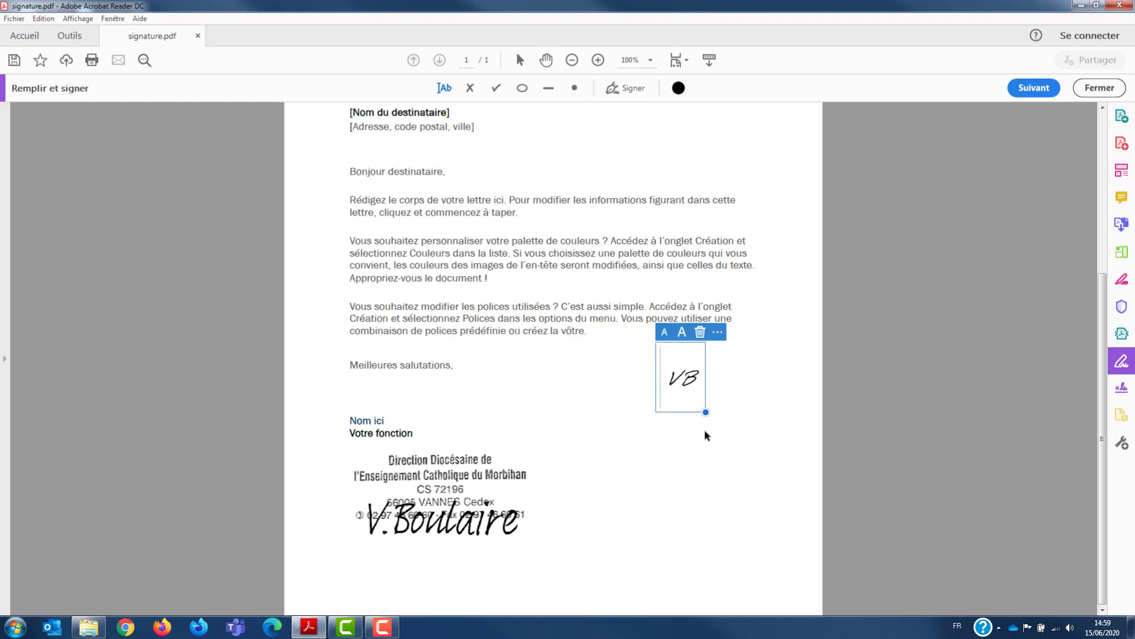
pyautogui.moveTo(685, 376)
pyautogui.mouseDown()
pyautogui.moveTo(763, 506)
pyautogui.moveTo(765, 598)
pyautogui.moveTo(754, 598)
pyautogui.moveTo(806, 596)
pyautogui.mouseUp()
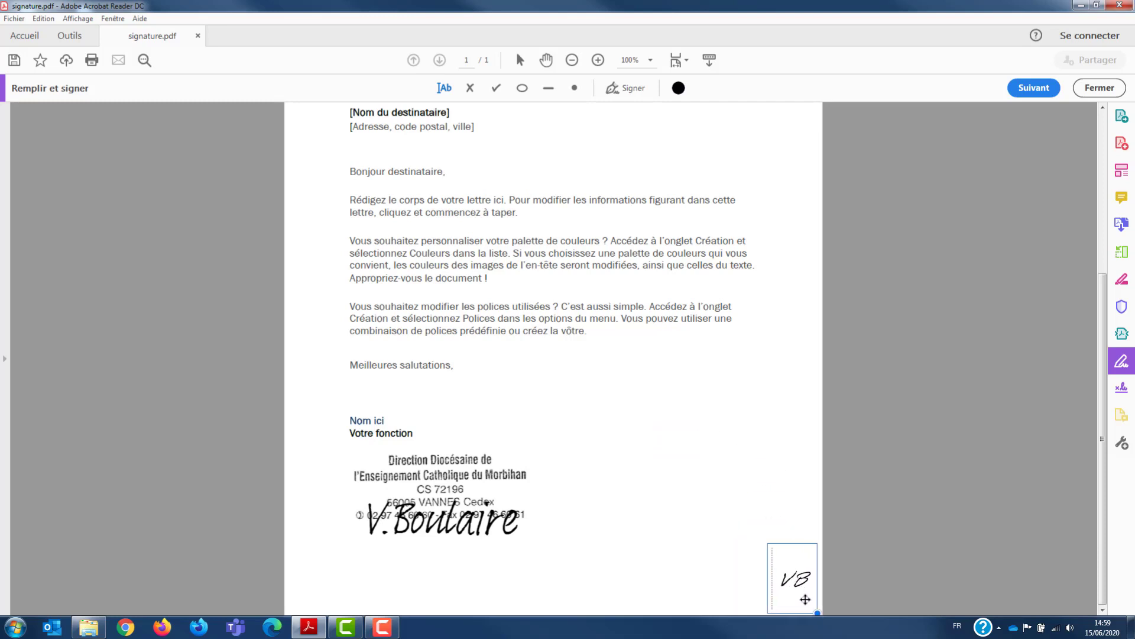
pyautogui.click(861, 566)
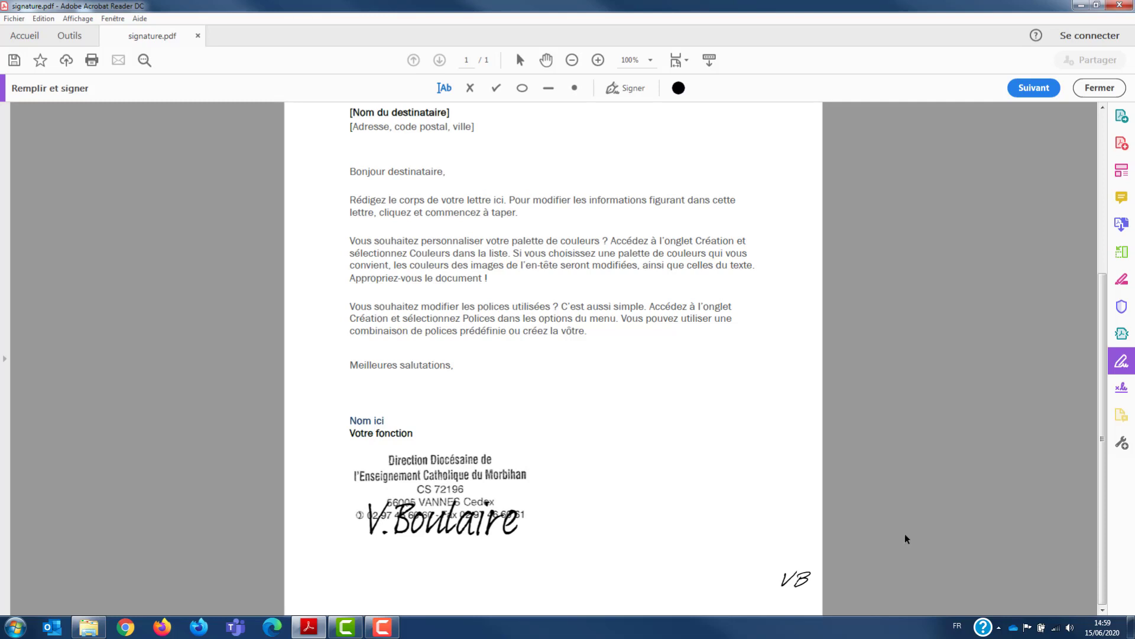
# Step: Delete the typed initials from the page and remove the saved typed paraphe from the signature list
pyautogui.click(644, 95)
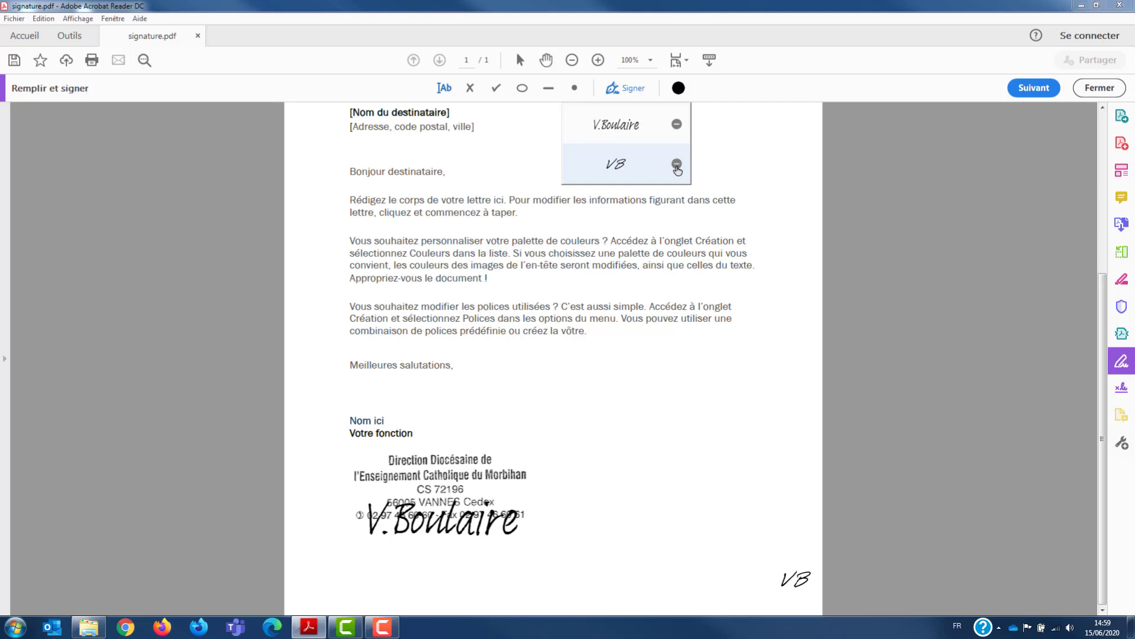
pyautogui.click(788, 585)
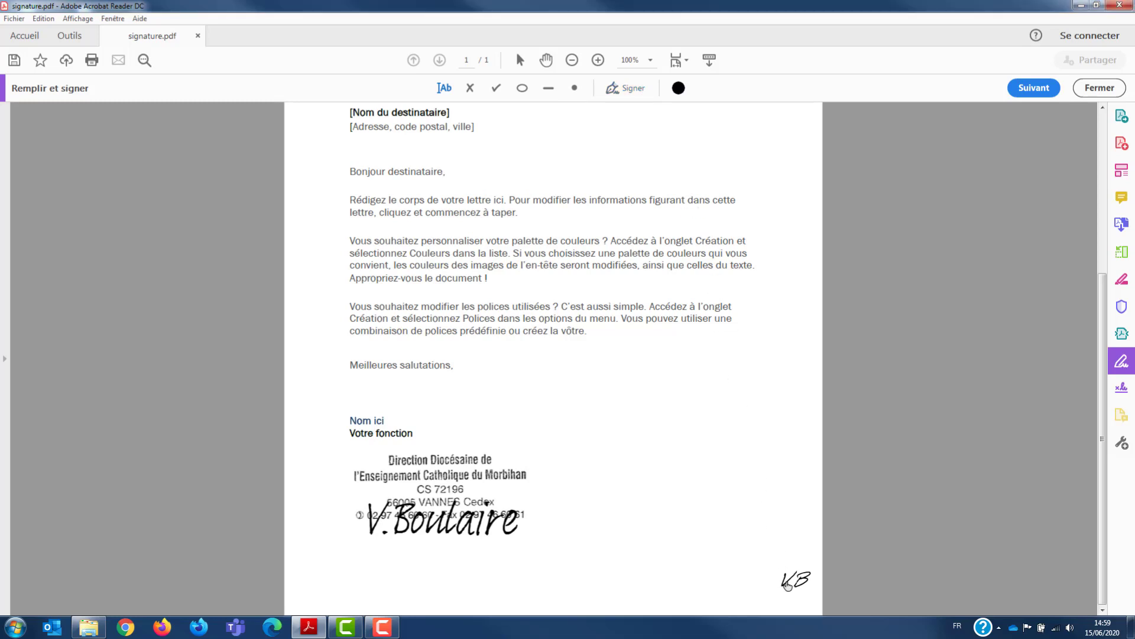
pyautogui.click(785, 583)
pyautogui.click(814, 536)
pyautogui.click(630, 92)
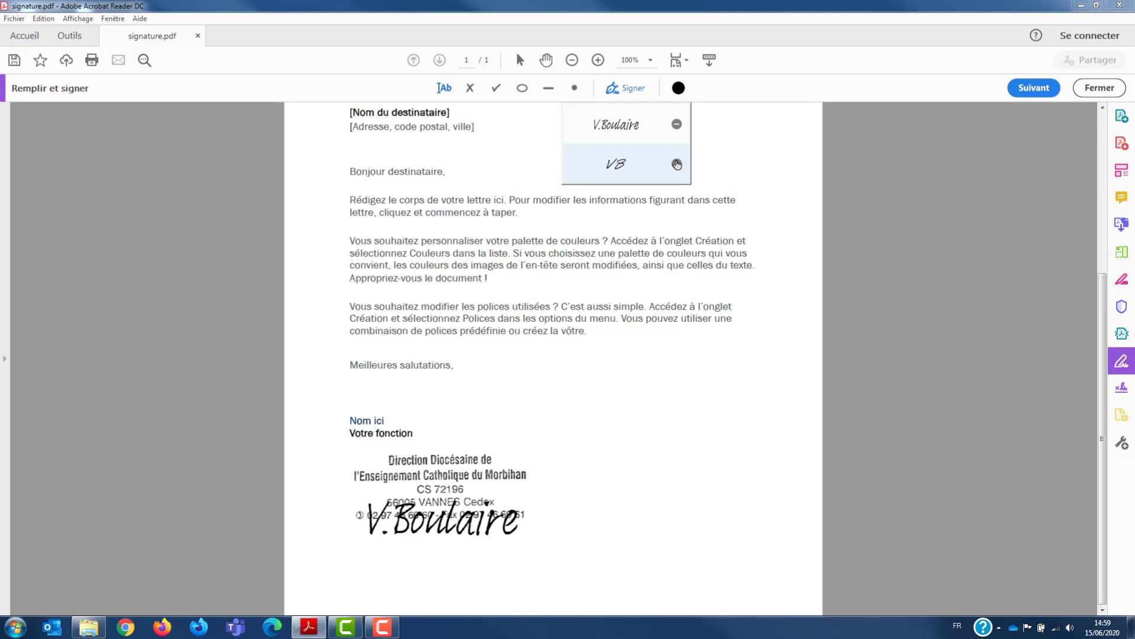
pyautogui.click(677, 164)
# Step: Create a hand-drawn paraphe (Tracer) with the signer's initials, keeping Enregistrer le parafe enabled, and place it near the page's lower-right corner
pyautogui.click(677, 164)
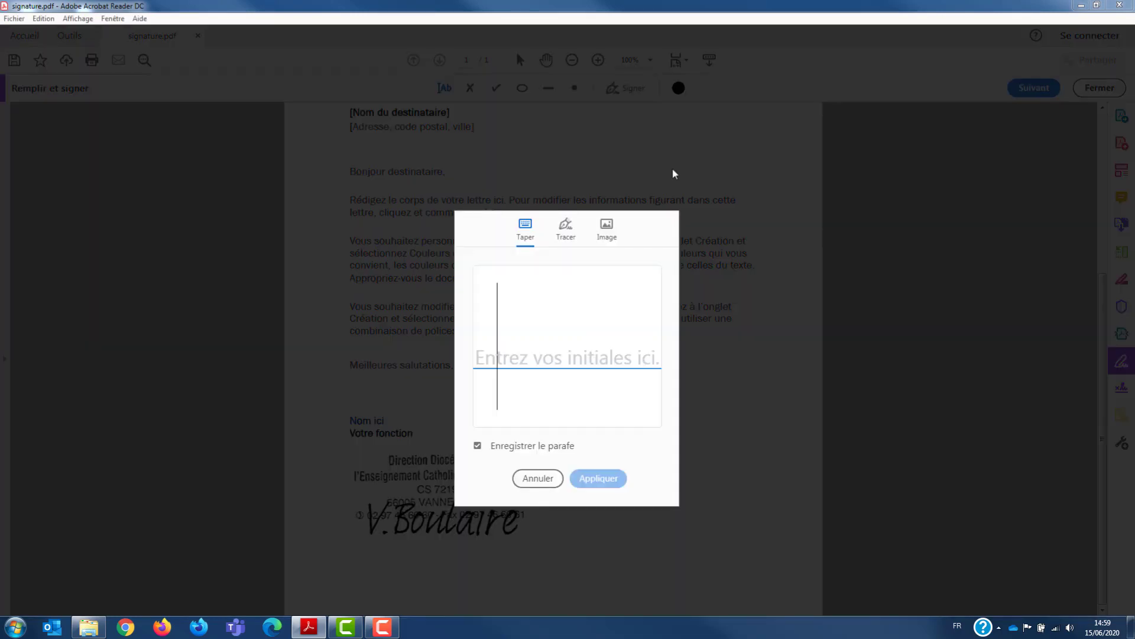
pyautogui.click(565, 230)
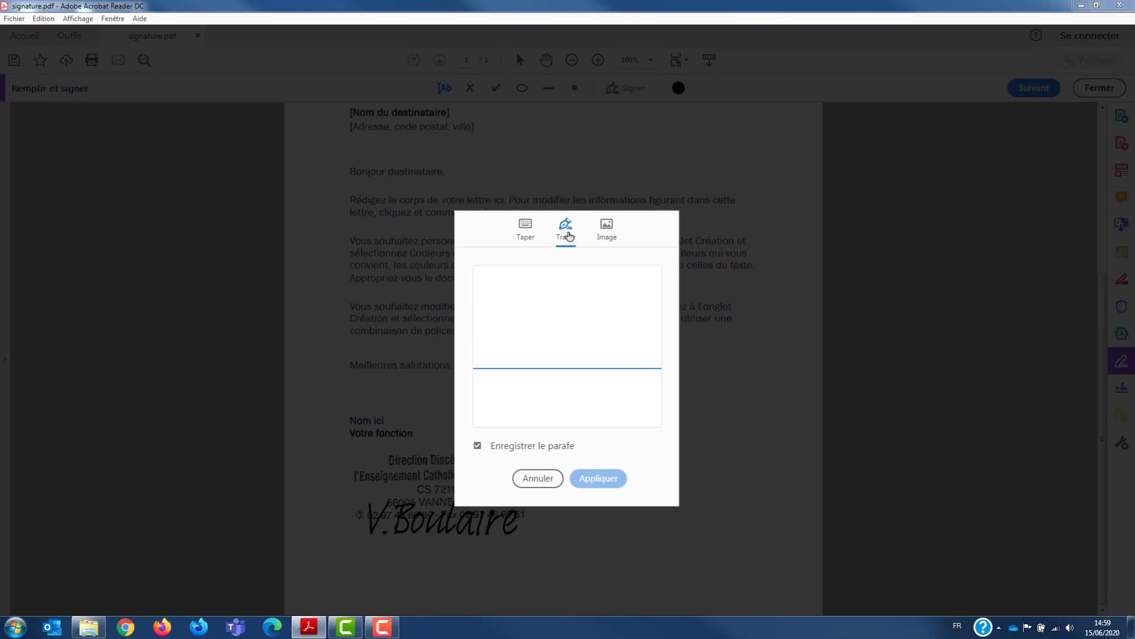
pyautogui.click(498, 321)
pyautogui.moveTo(498, 323)
pyautogui.mouseDown()
pyautogui.moveTo(517, 306)
pyautogui.moveTo(561, 345)
pyautogui.moveTo(594, 331)
pyautogui.moveTo(573, 343)
pyautogui.mouseUp()
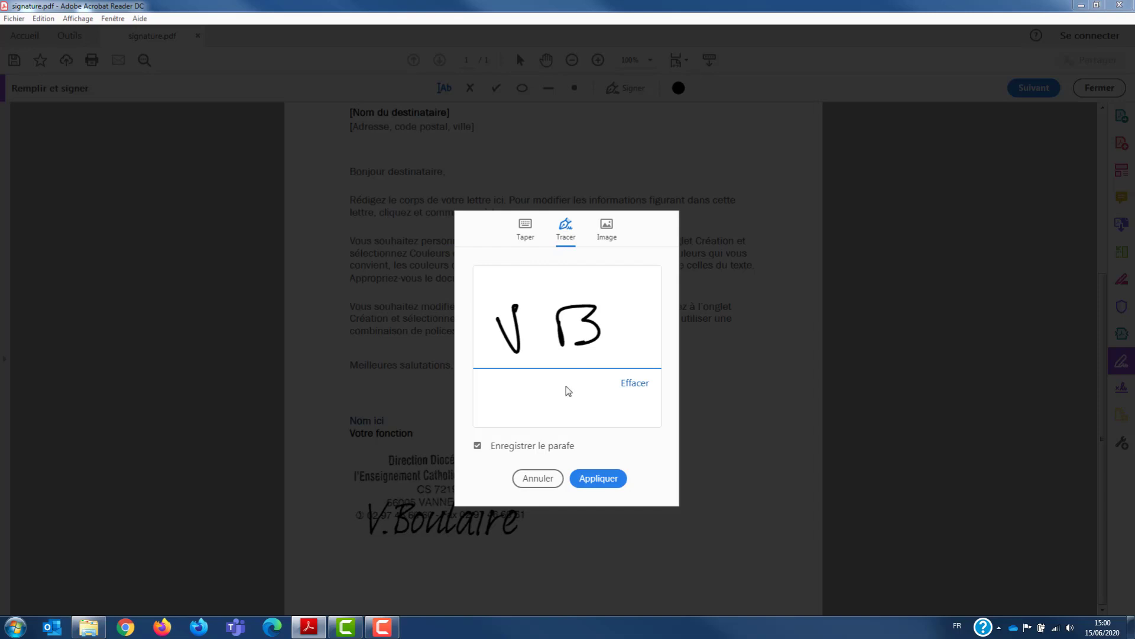
pyautogui.click(604, 485)
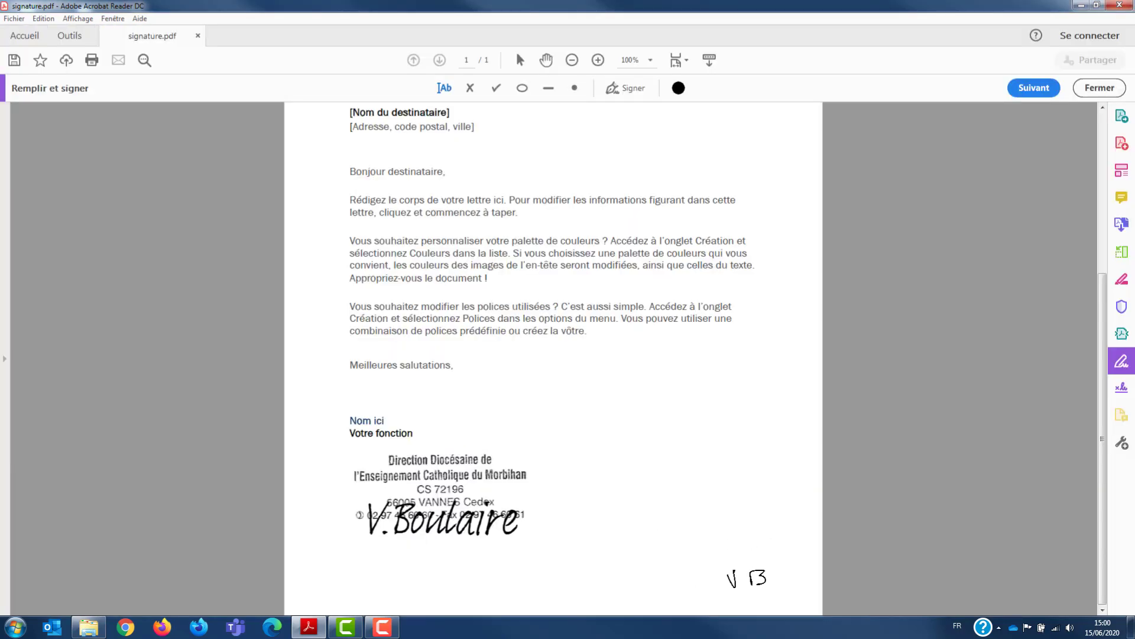
pyautogui.click(747, 578)
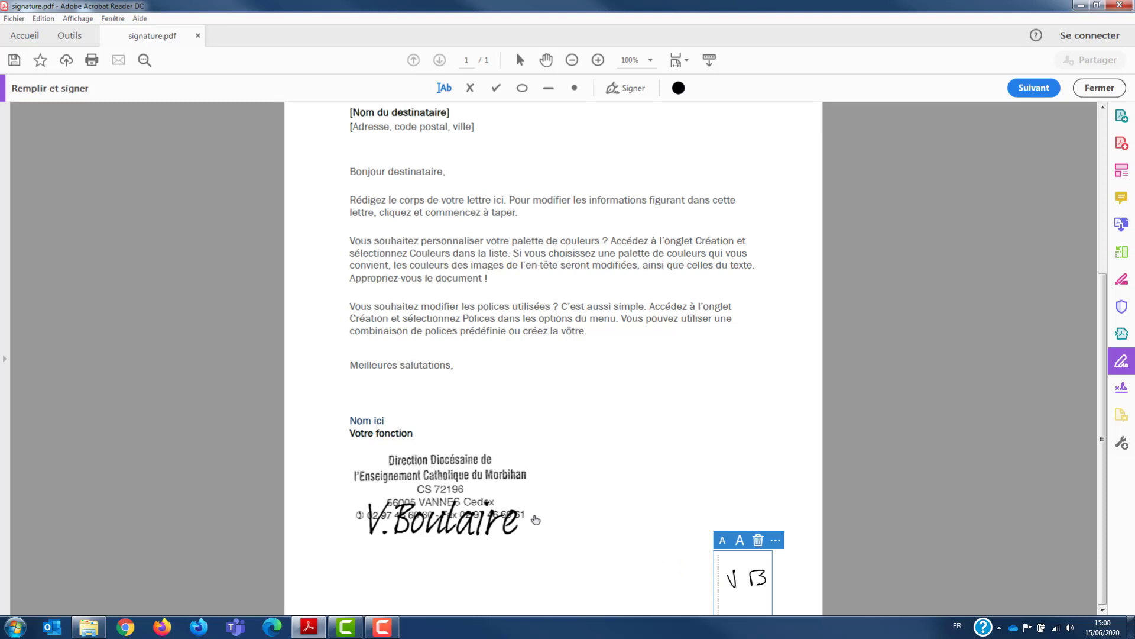
# Step: Delete the stamp from the letter and move the typed signature up to just below the "Votre fonction" line
pyautogui.click(408, 477)
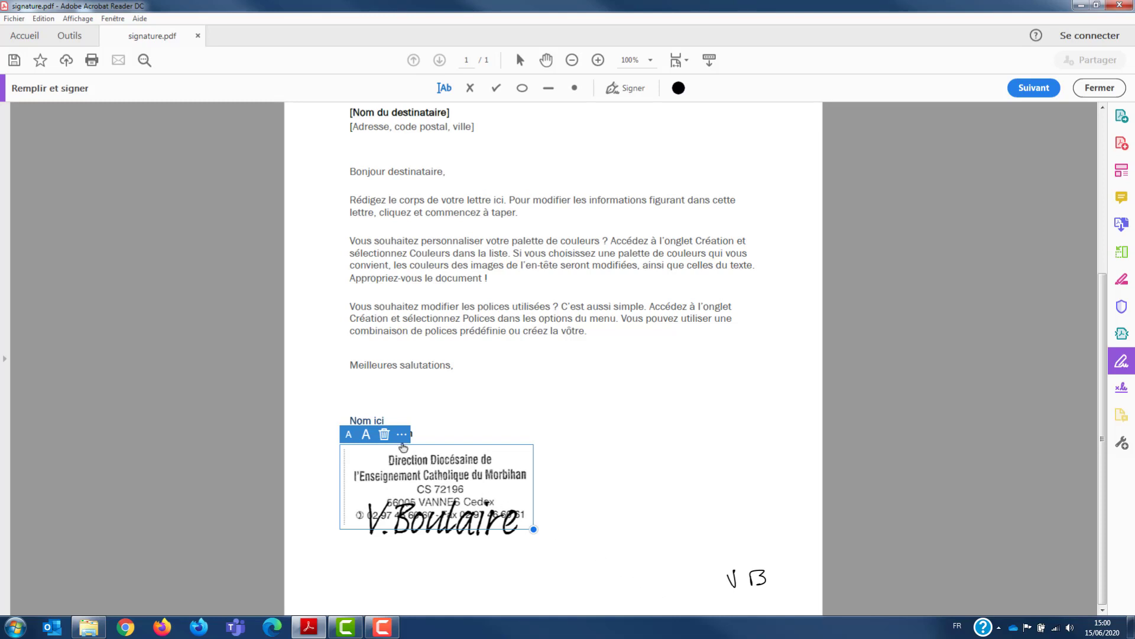
pyautogui.click(385, 435)
pyautogui.click(451, 524)
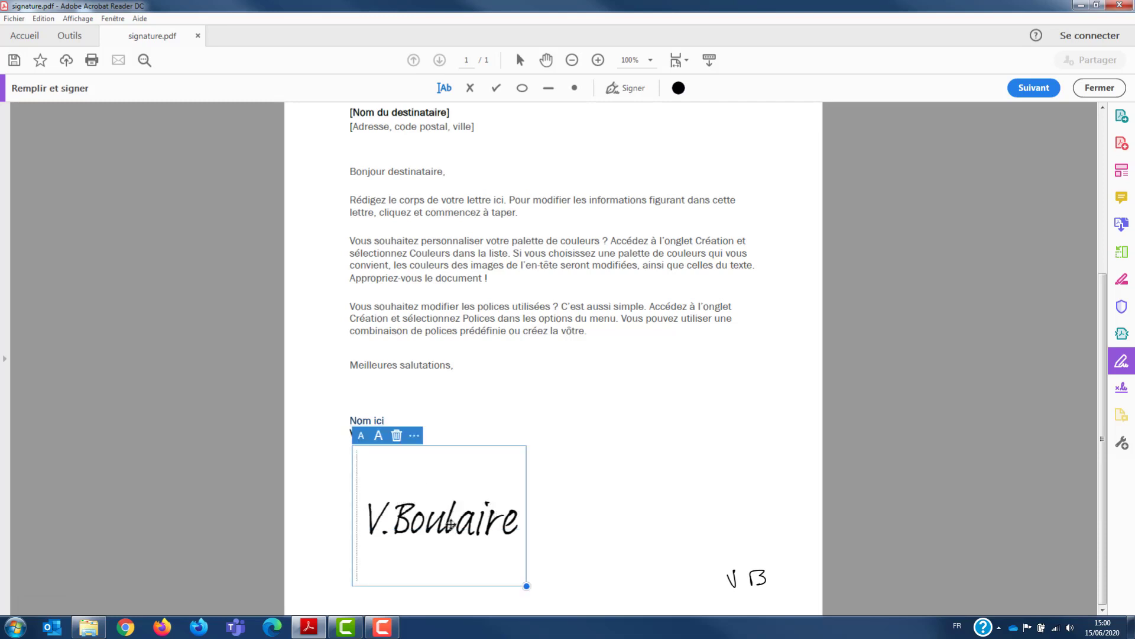
pyautogui.moveTo(450, 523); pyautogui.dragTo(440, 474)
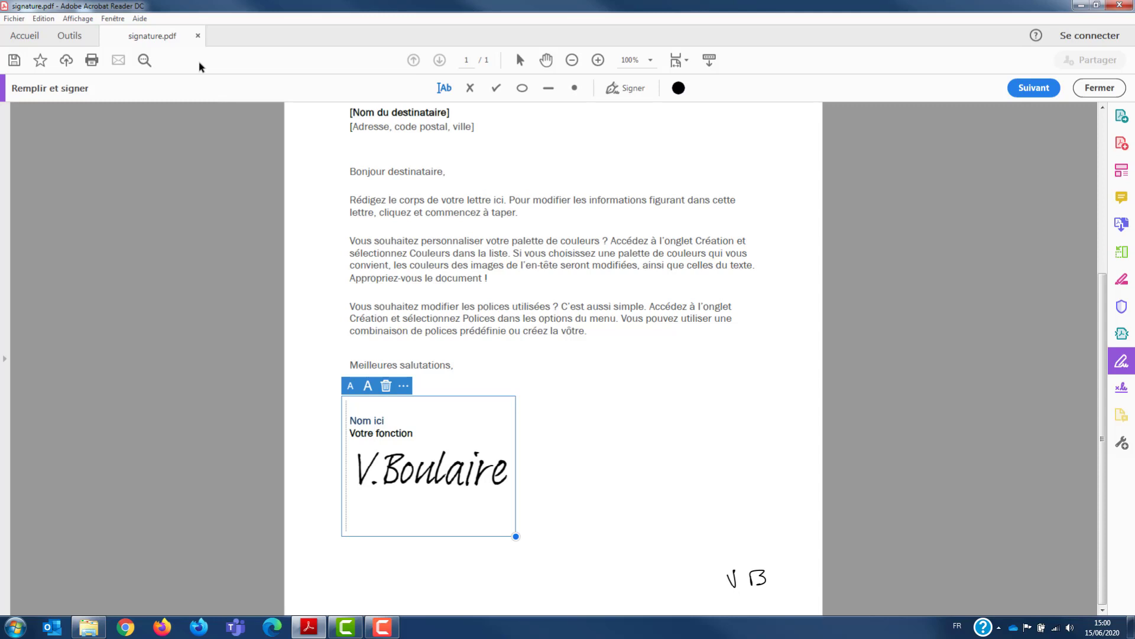
# Step: Save the signed letter as signature-signé.pdf in the PDF - signature folder
pyautogui.hotkey('ctrl', 'shift', 's')
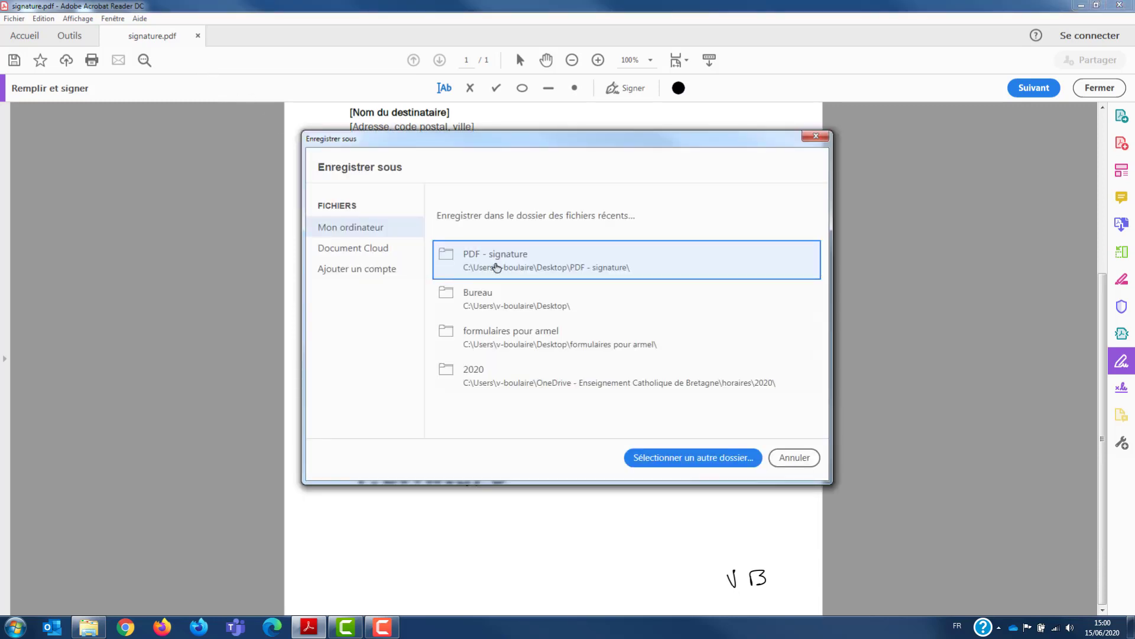
pyautogui.click(496, 267)
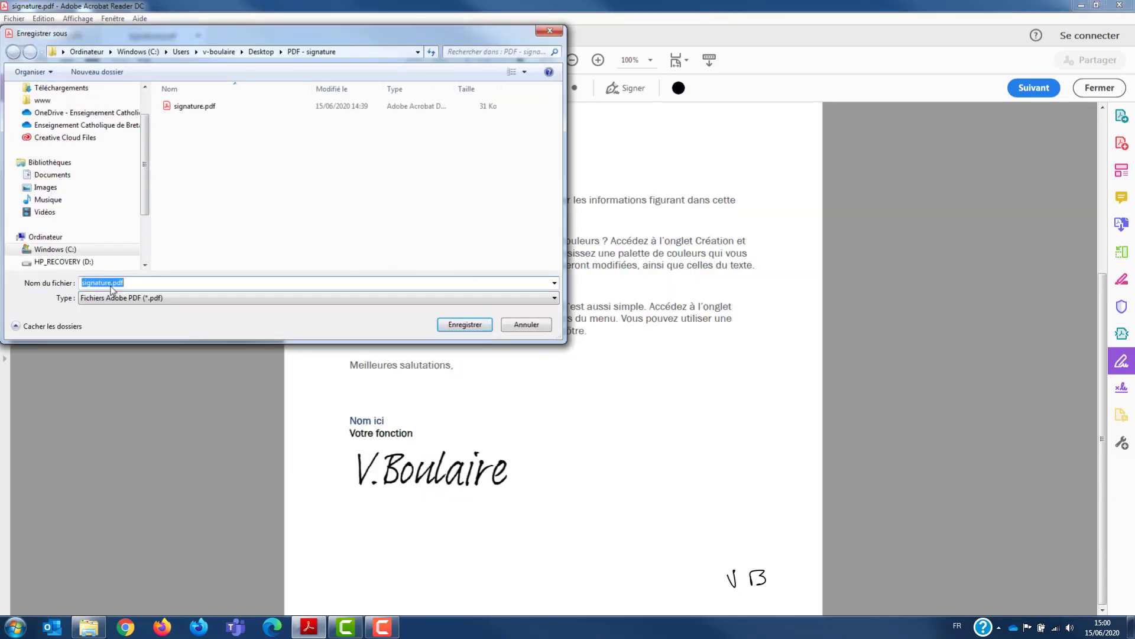
pyautogui.click(111, 286)
pyautogui.write('-signe')
pyautogui.press('Return')
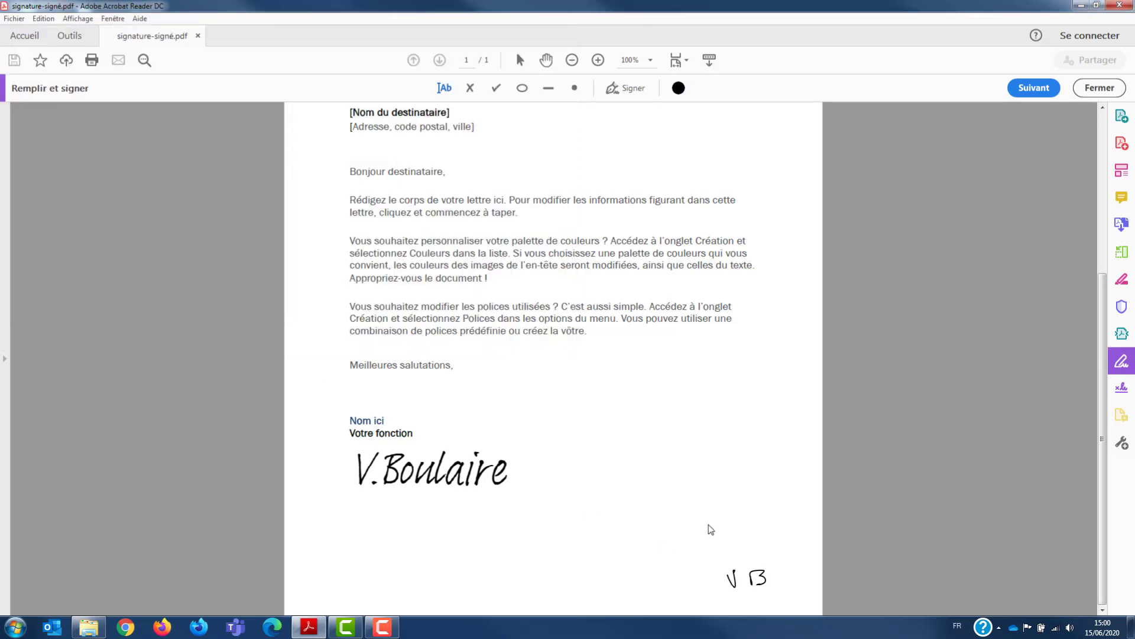
# Step: Switch to the PDF - signature folder in File Explorer and open signature-signé.pdf
pyautogui.click(1081, 5)
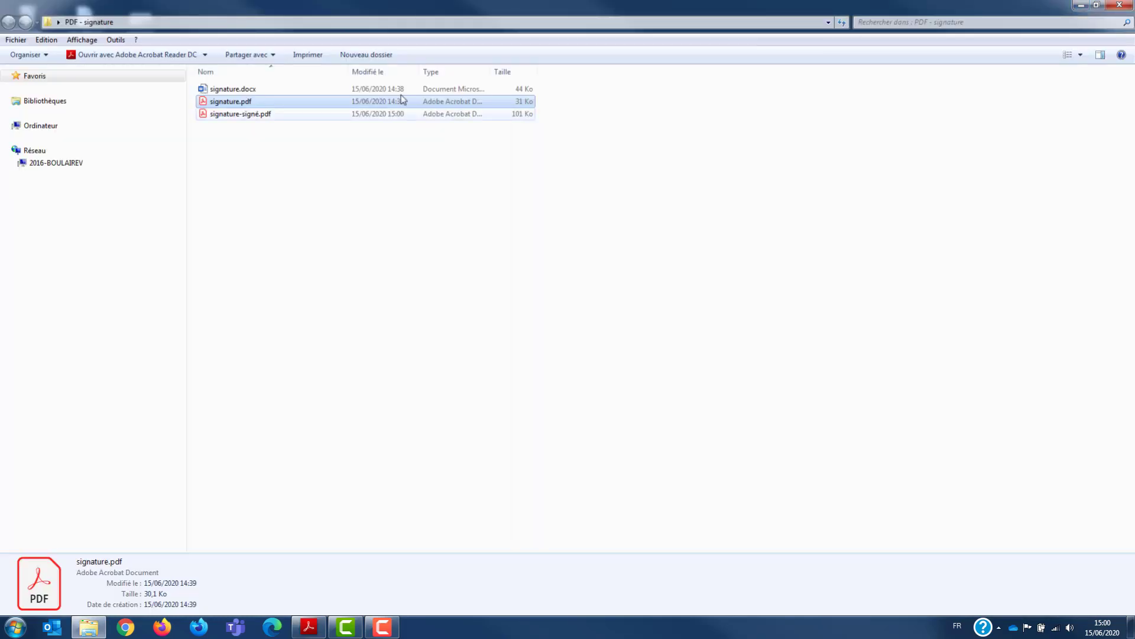
pyautogui.click(258, 118)
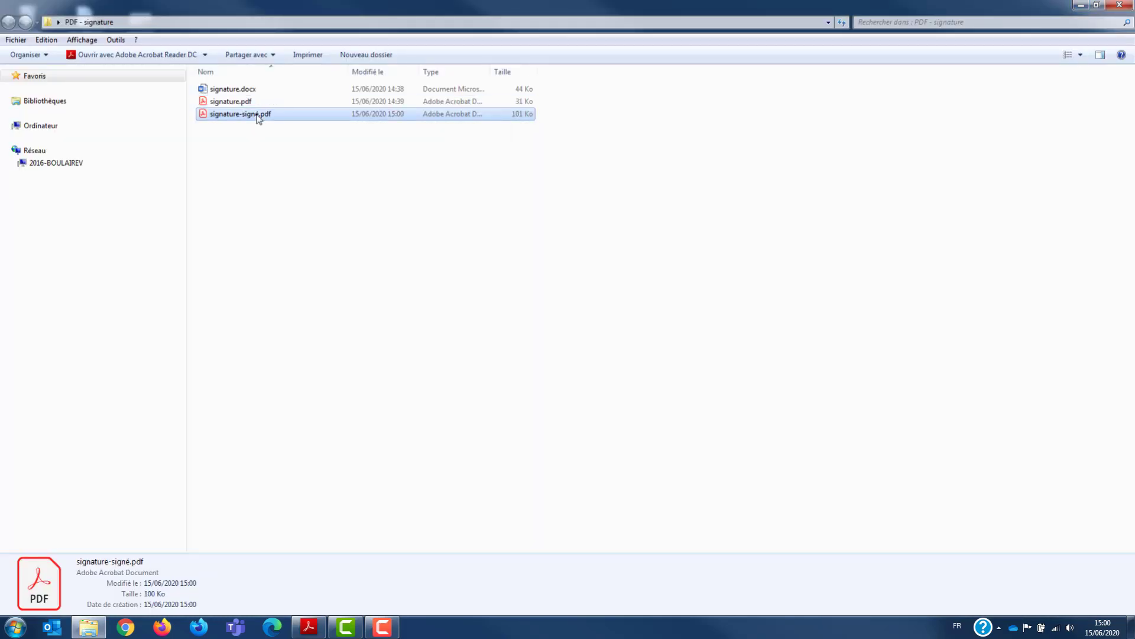
pyautogui.doubleClick(259, 117)
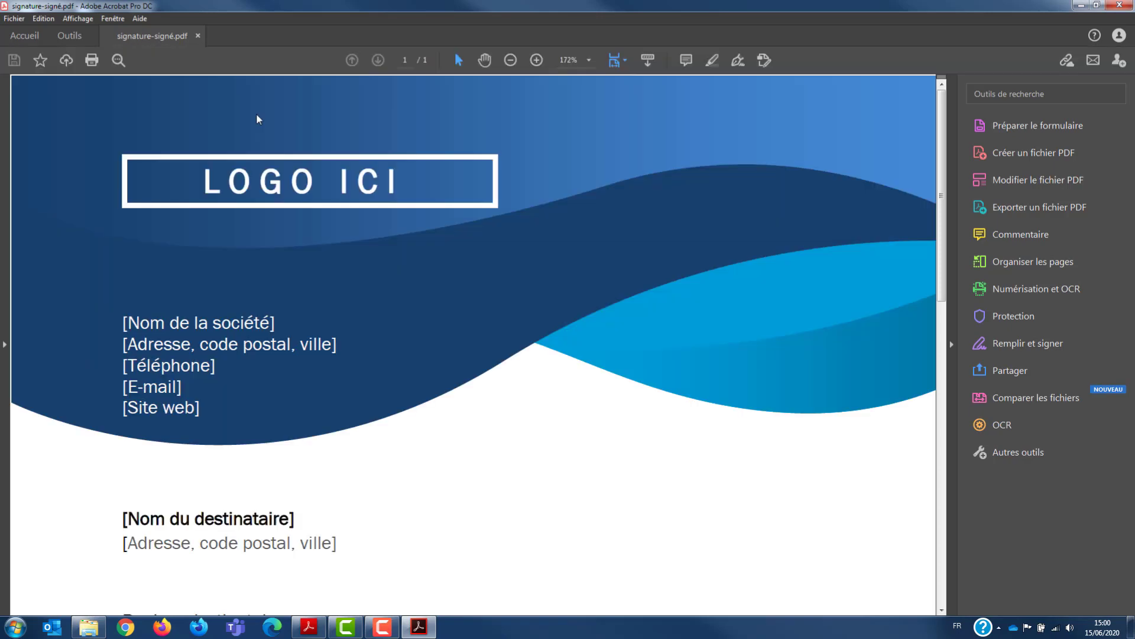
# Step: Examine the typed signature and the hand-drawn initials at the end of the letter, selecting each to check whether it is a fixed object
pyautogui.scroll(-3, 539, 417)
pyautogui.scroll(-12, 538, 417)
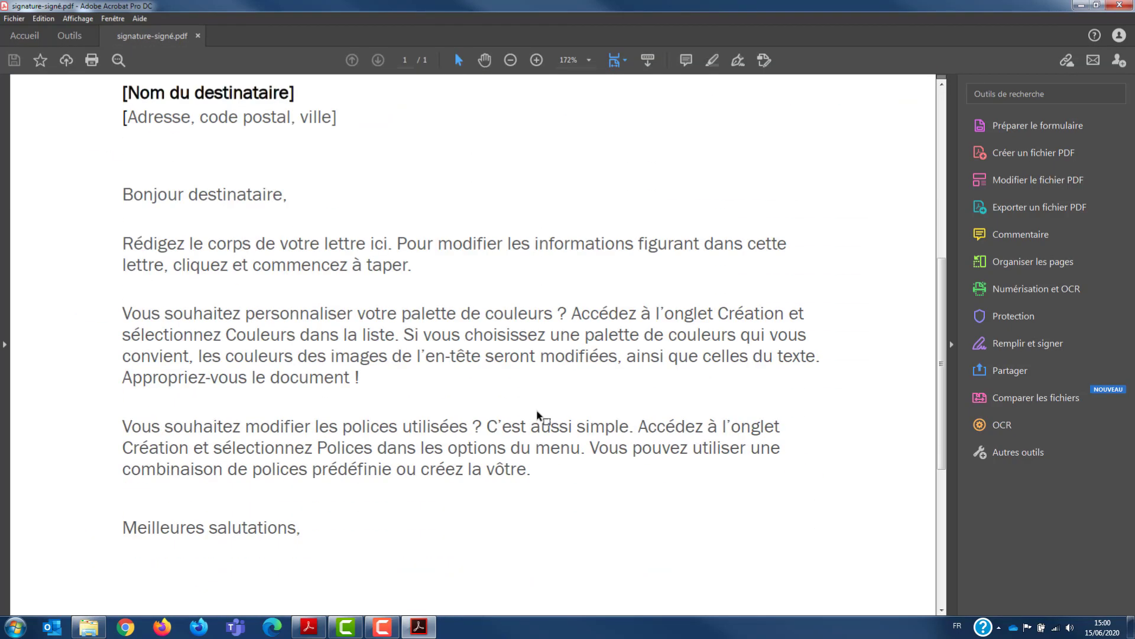
pyautogui.scroll(-1, 538, 412)
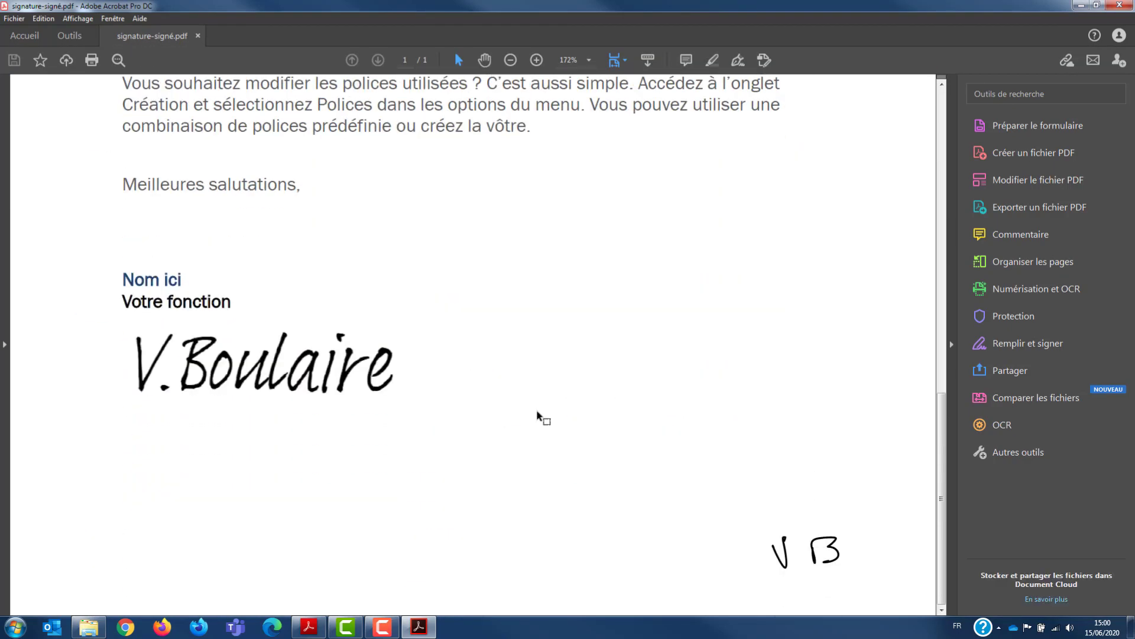
pyautogui.click(812, 554)
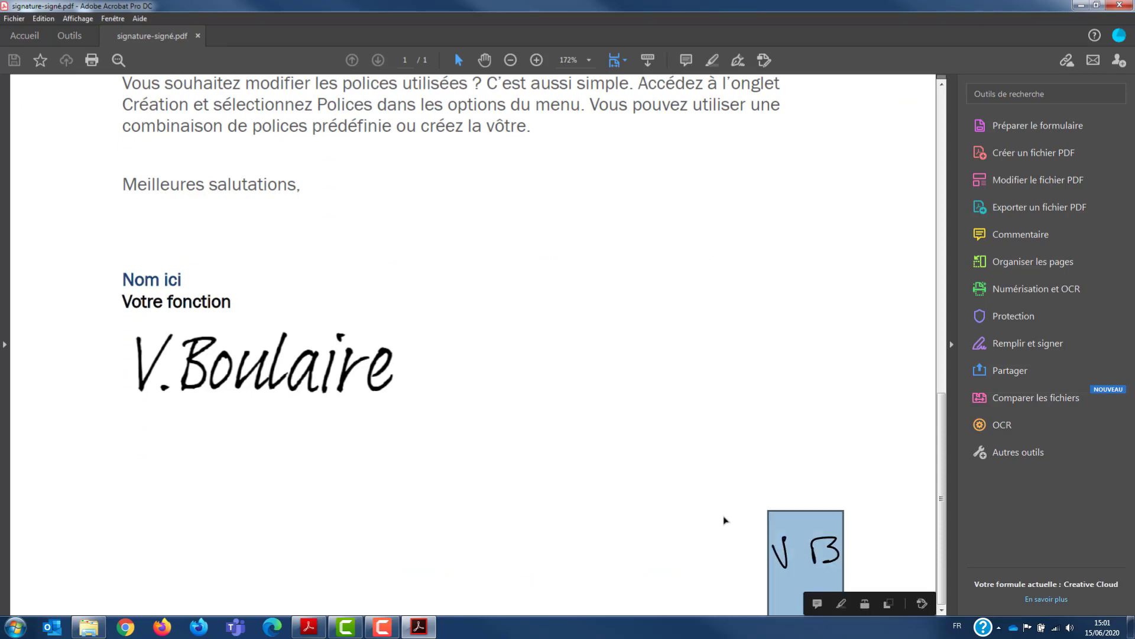
pyautogui.click(328, 349)
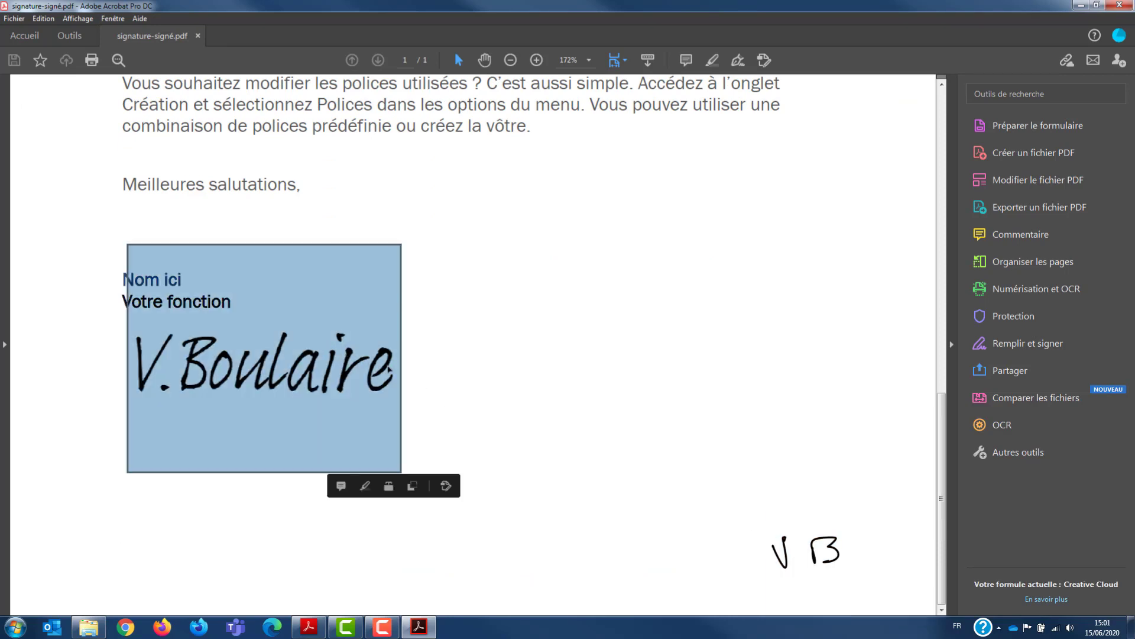
pyautogui.click(518, 410)
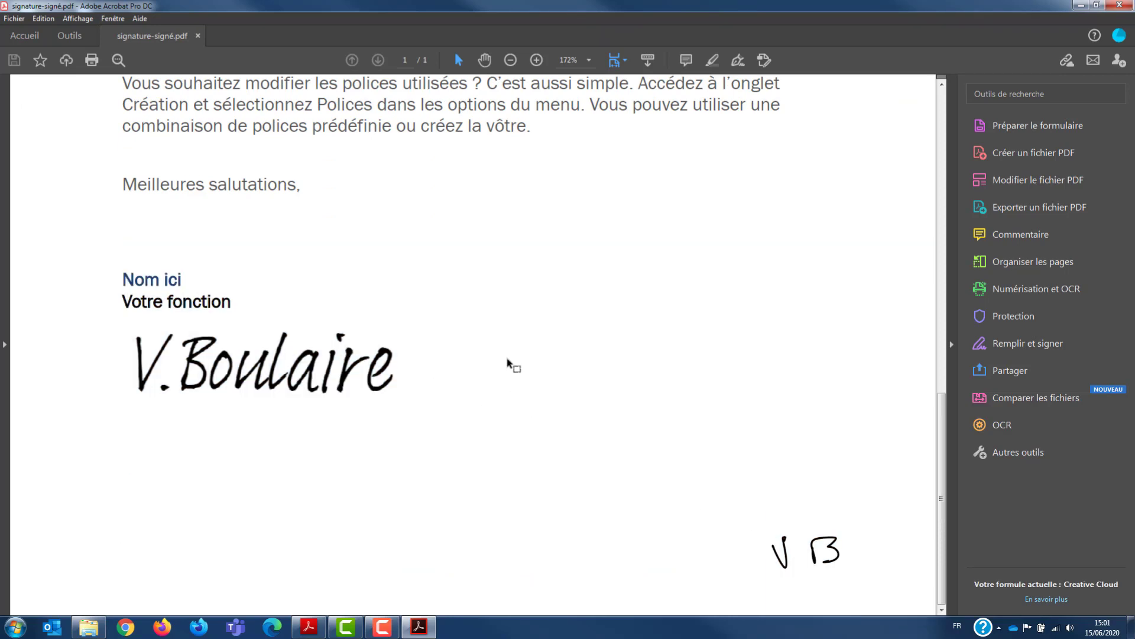